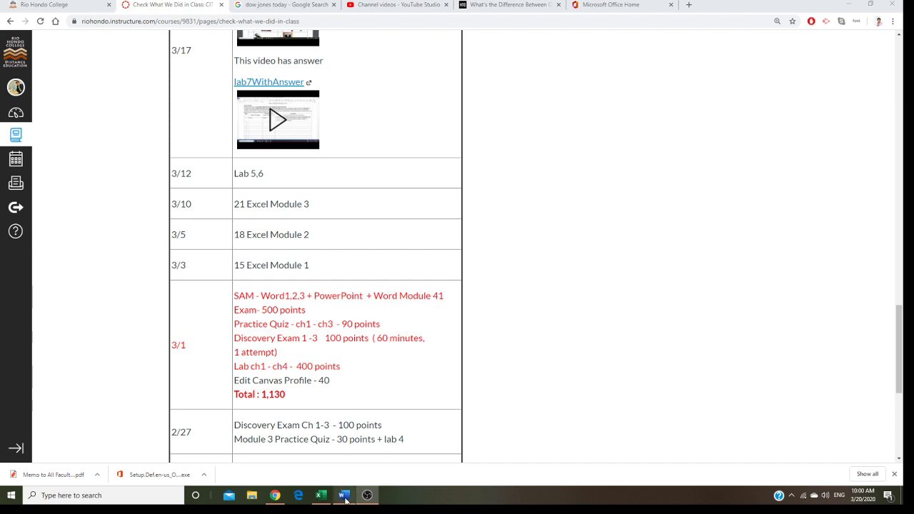
Step: Switch to the Word document Instructions_IL_EX19_3a.docx and read the Getting Started section and first project steps
mouse_move(345, 501)
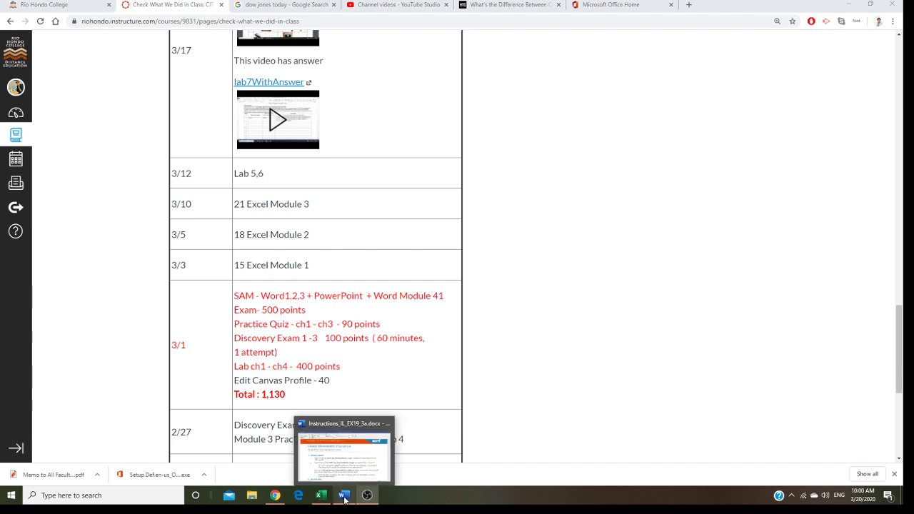
click(345, 498)
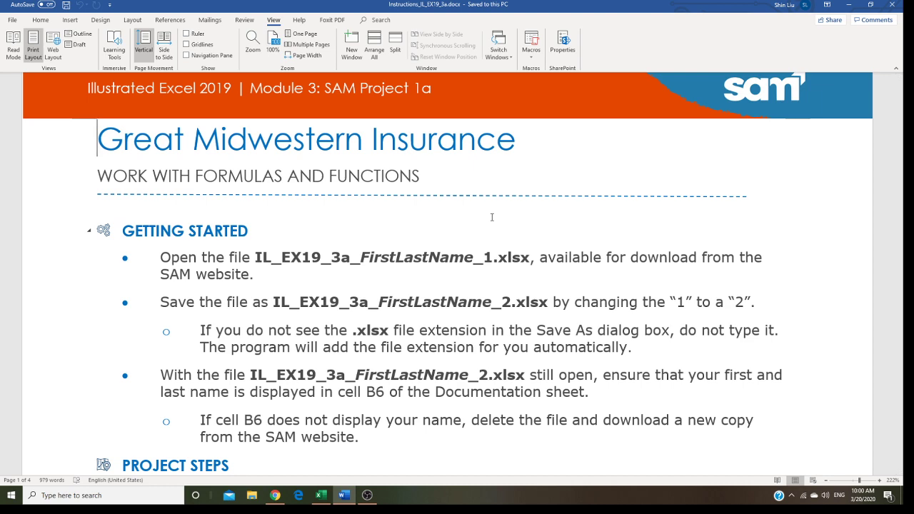
scroll(491, 217, down, 3)
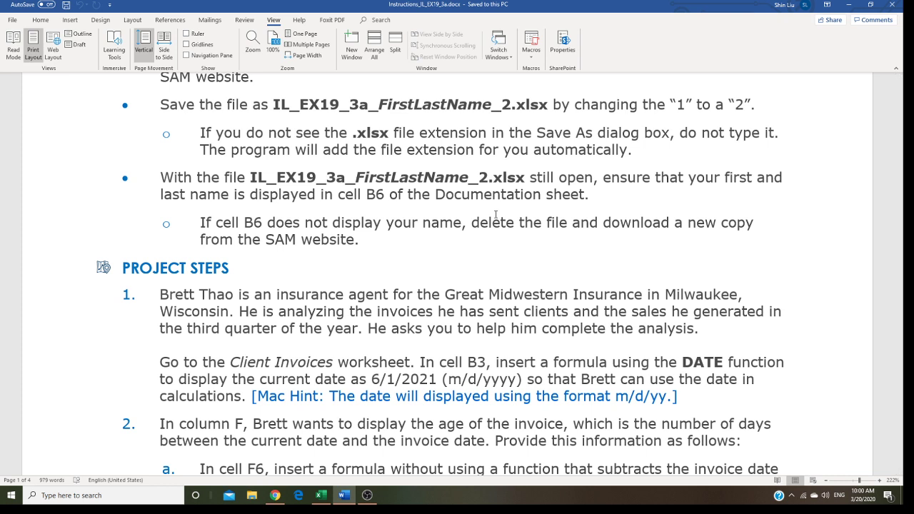
click(855, 8)
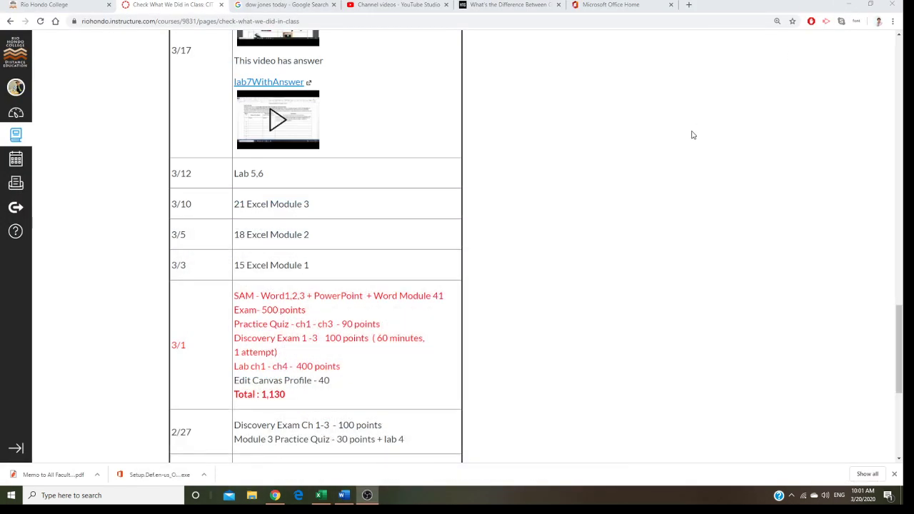
Step: Switch to the Excel workbook and save it under the same name with the final 1 changed to 2
click(321, 495)
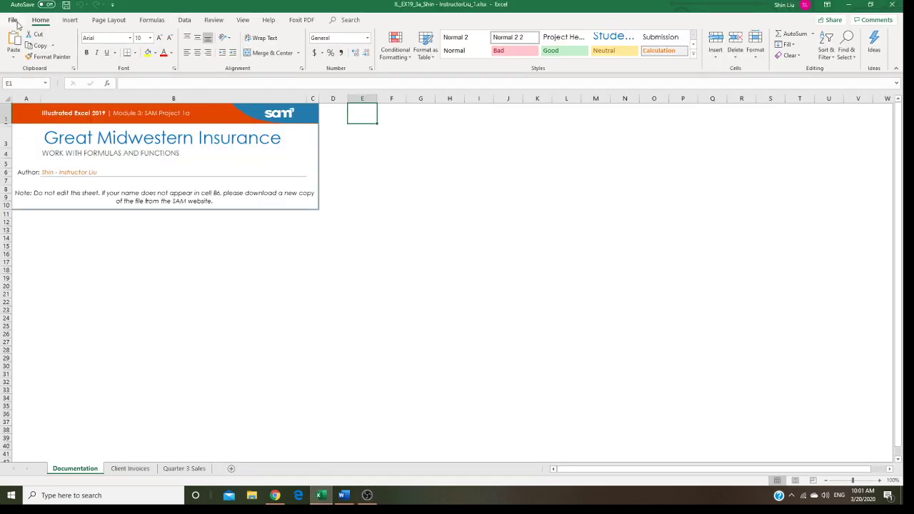
click(17, 23)
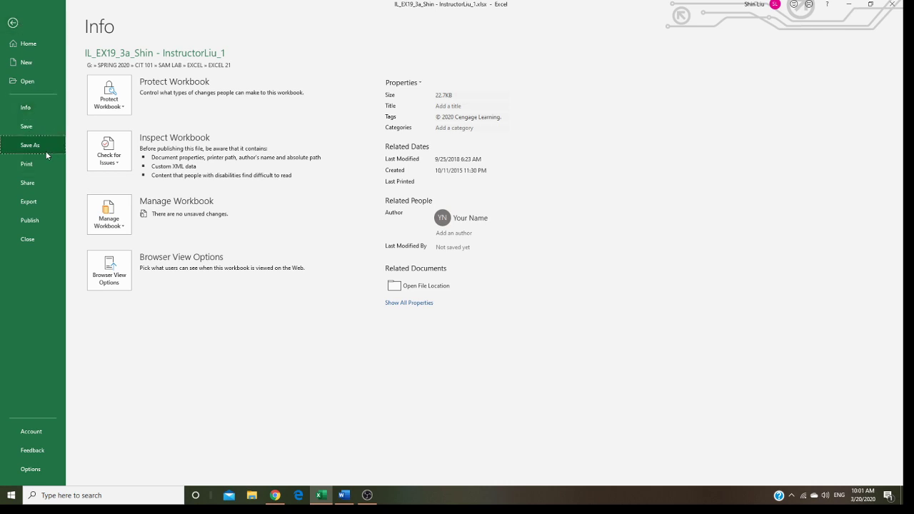
click(46, 153)
click(356, 135)
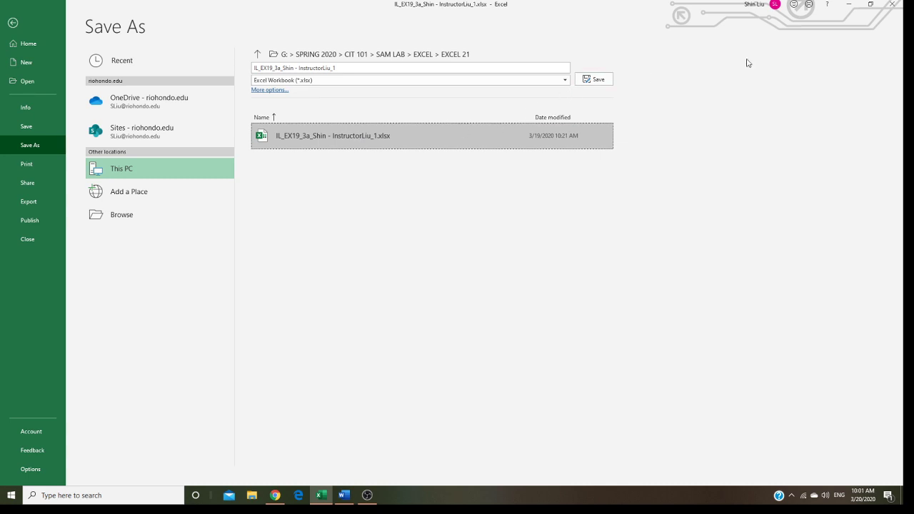
click(343, 67)
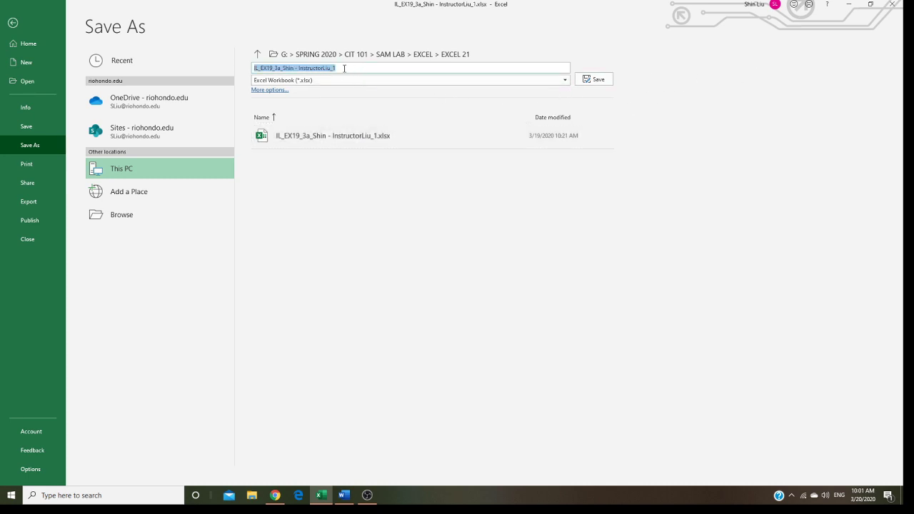
drag(331, 68, 336, 68)
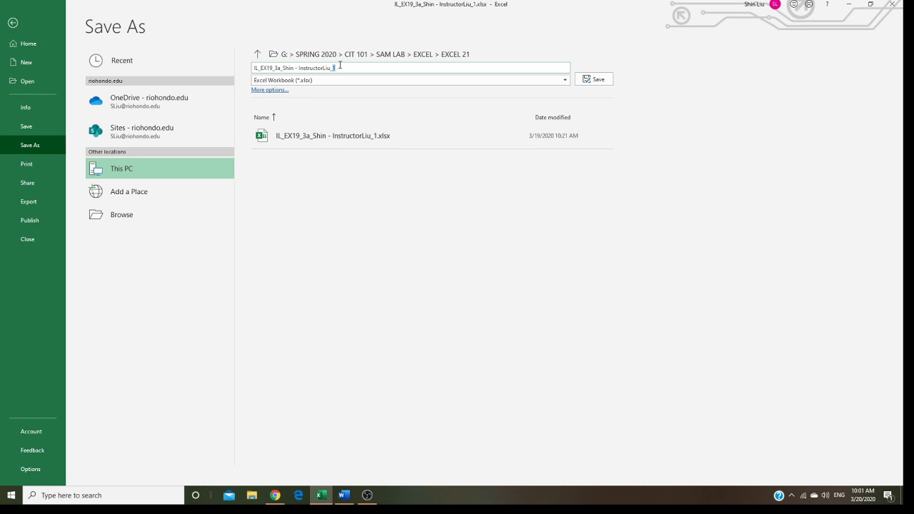
click(605, 80)
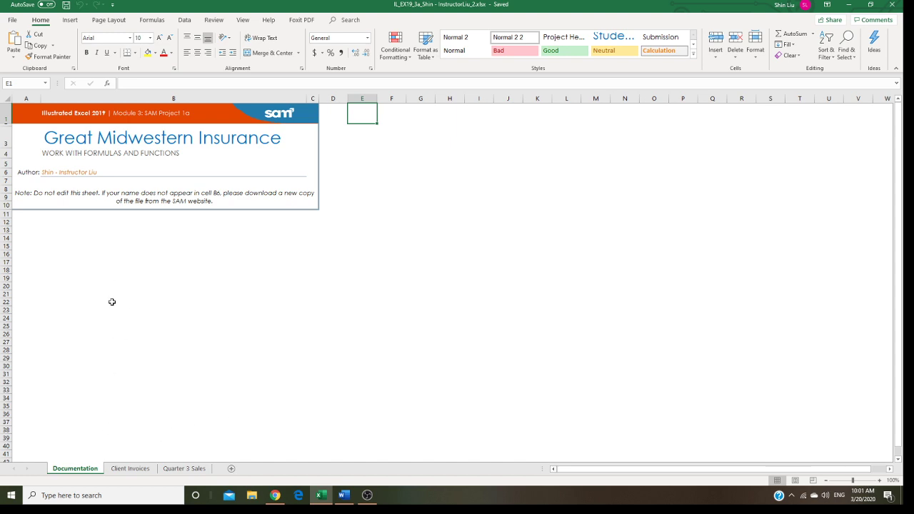
Step: Enter the current date 6/1/2021 in cell B3 of the Client Invoices worksheet
click(138, 470)
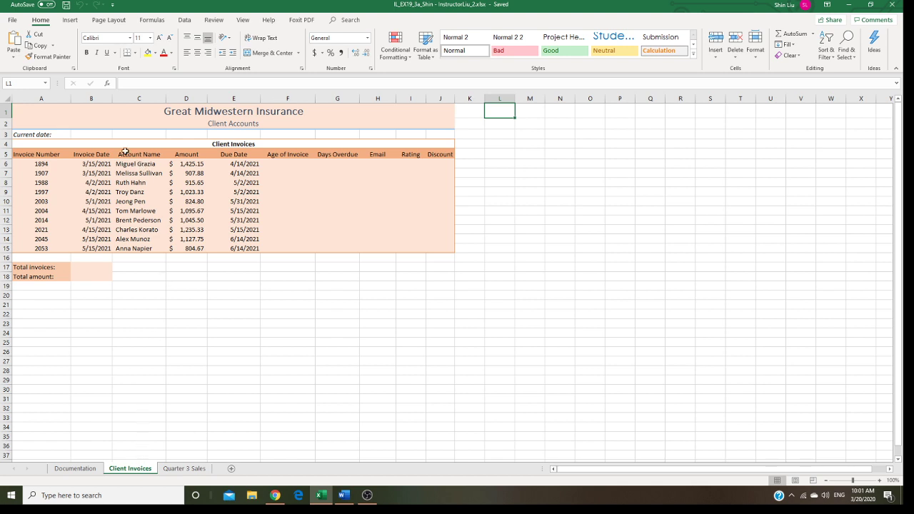
click(101, 136)
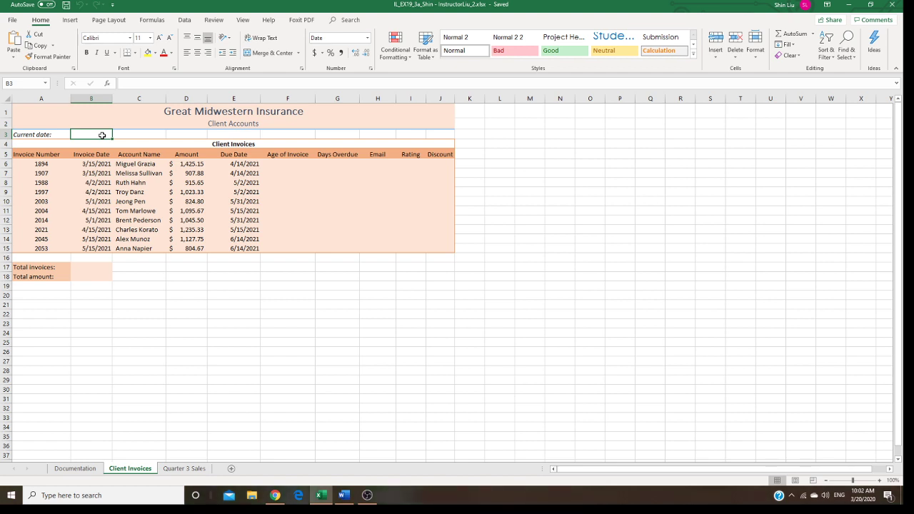
text(6/1/2)
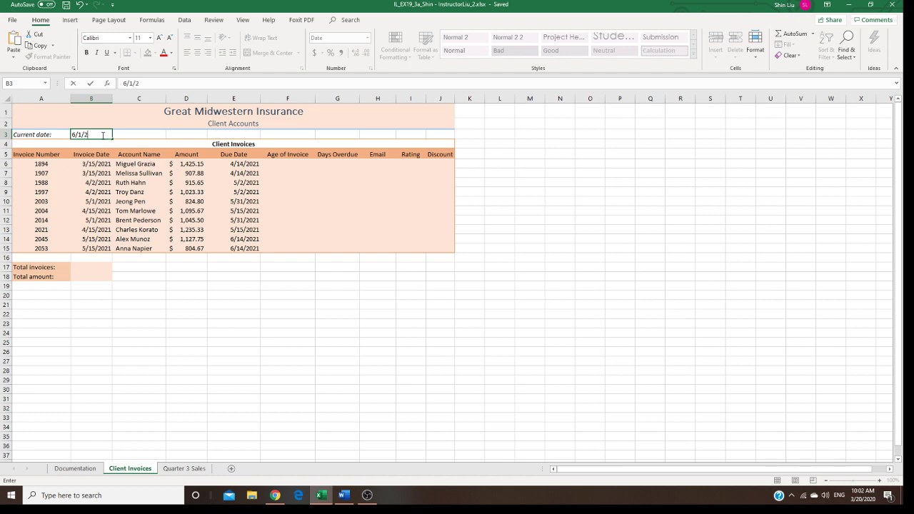
text(021)
Step: Try calculating the invoice age in F6 with the relative formula =B3-B6 and filling it down to F15
click(293, 162)
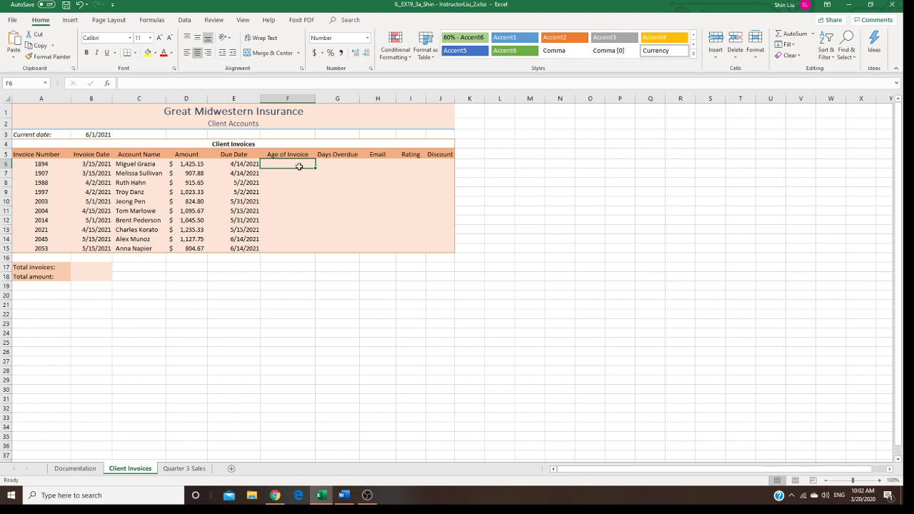
text(=)
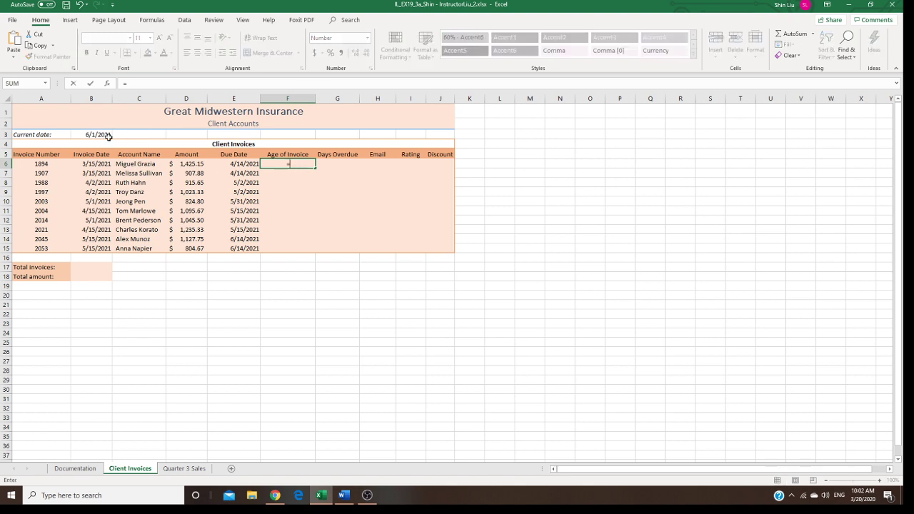
click(105, 134)
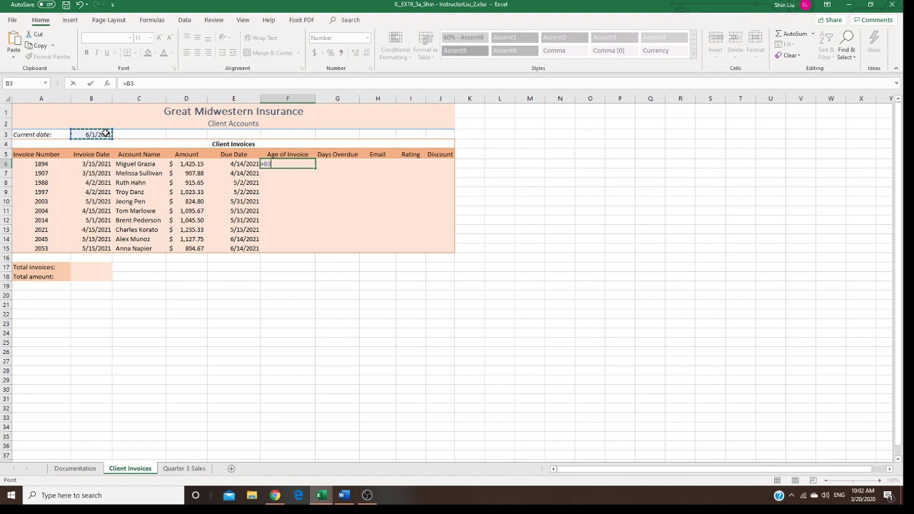
text(-)
click(101, 164)
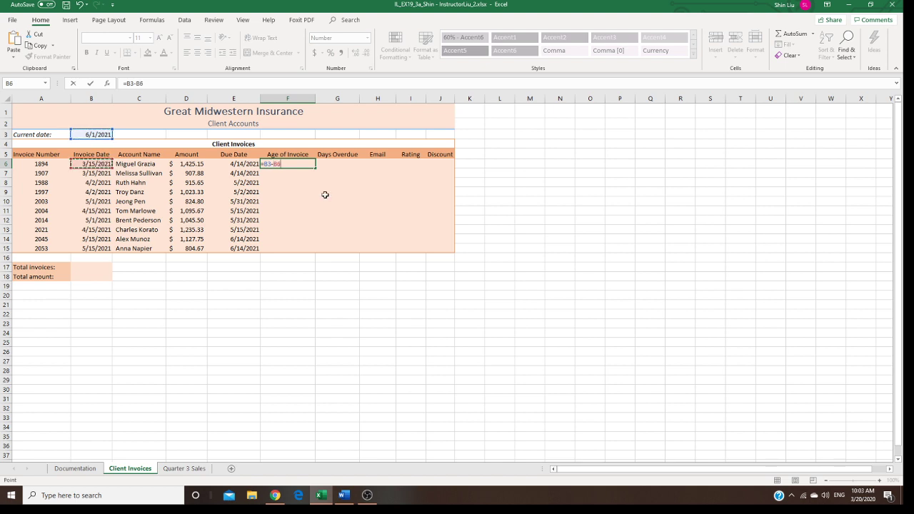
key(Return)
click(307, 164)
drag(316, 167, 309, 254)
drag(290, 165, 292, 249)
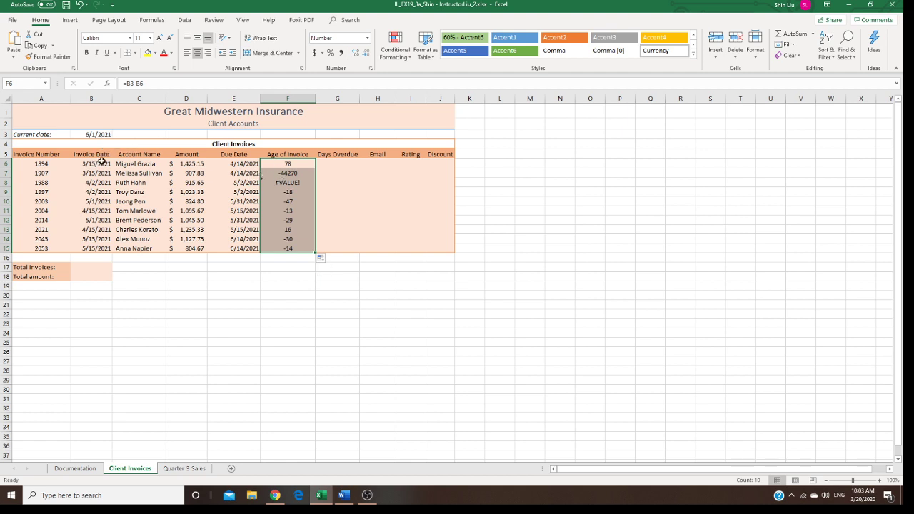
Step: Check the copied formula in F7 and clear the Age of Invoice formulas from F6:F15
click(284, 171)
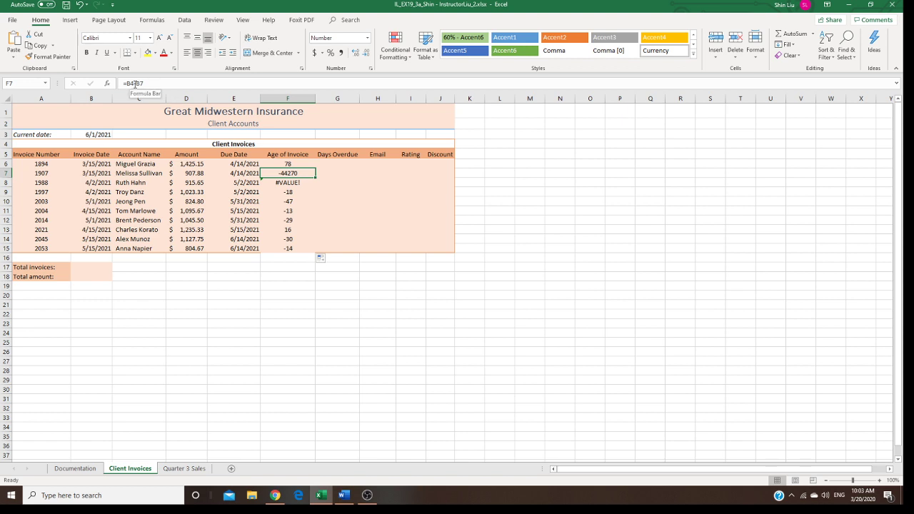
drag(123, 84, 157, 83)
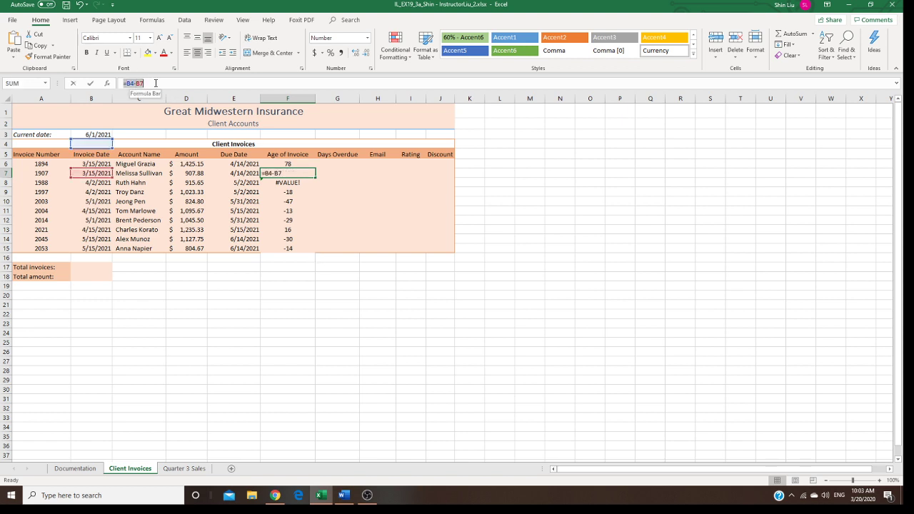
key(Escape)
drag(299, 164, 300, 251)
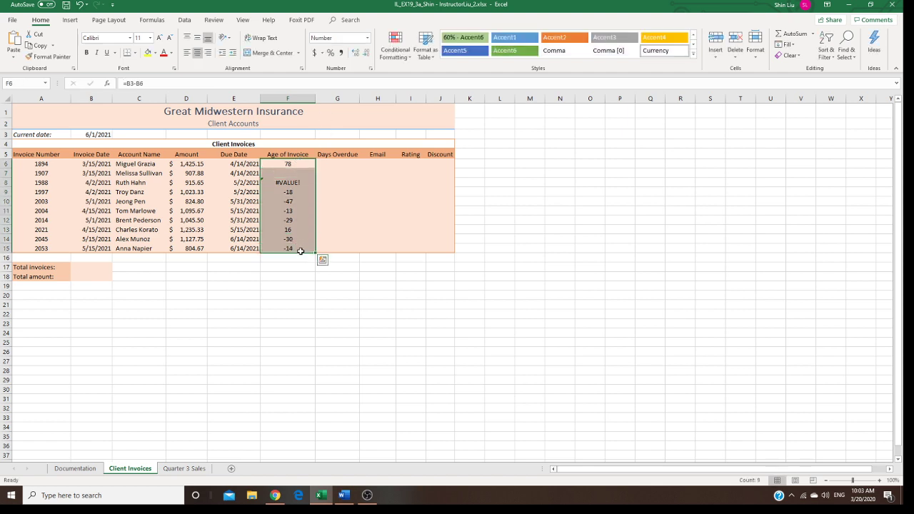
key(Delete)
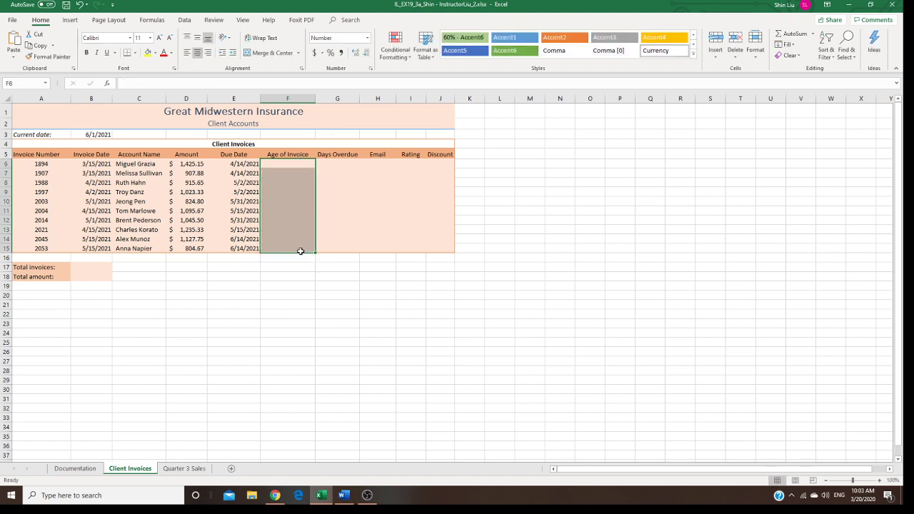
Step: Calculate the invoice age in F6 with =$B$3-B6, using an absolute reference to the current date, and fill it down to F15
click(93, 135)
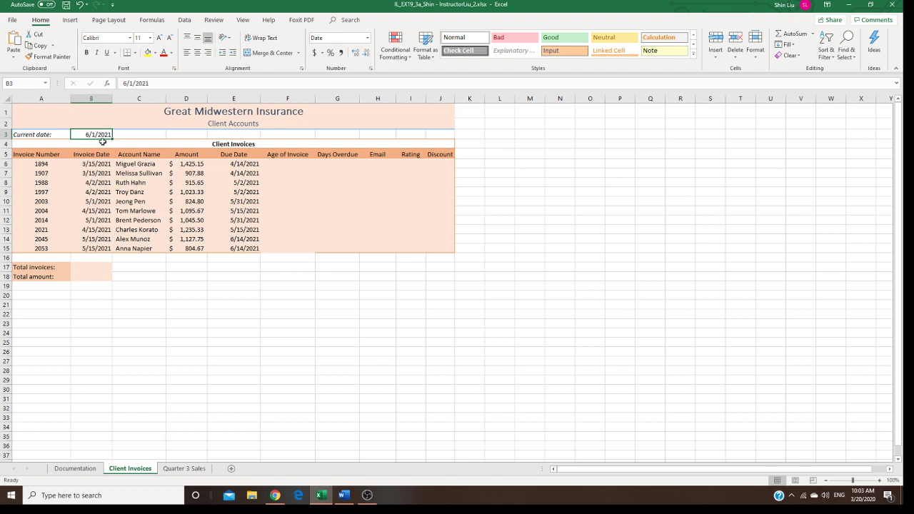
click(280, 164)
text(=)
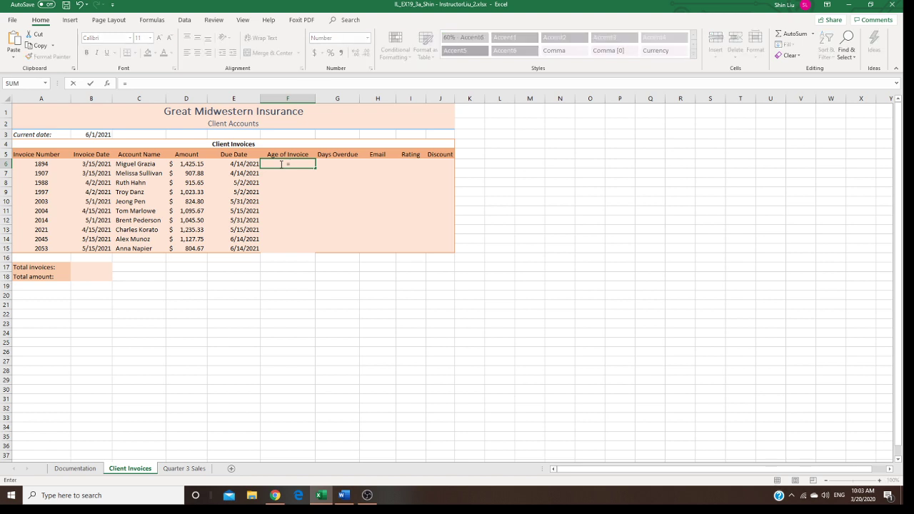
click(99, 134)
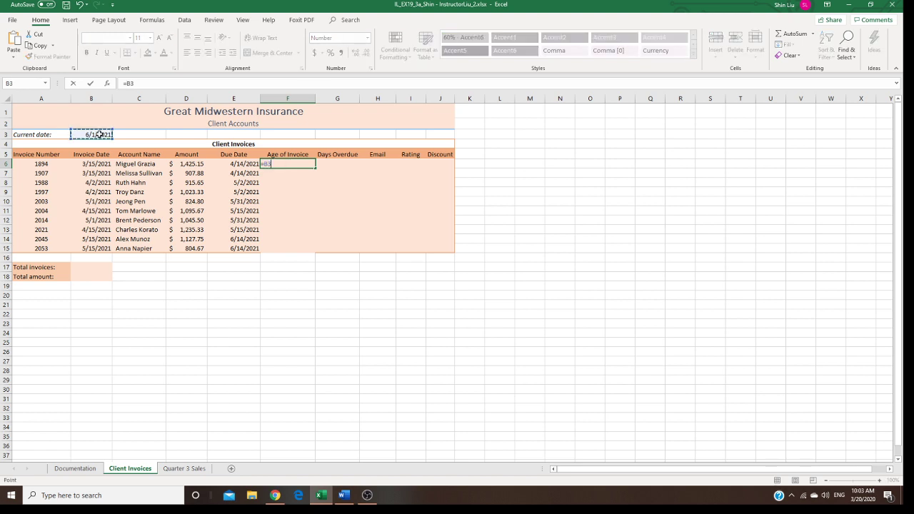
key(F4)
text(-)
click(140, 164)
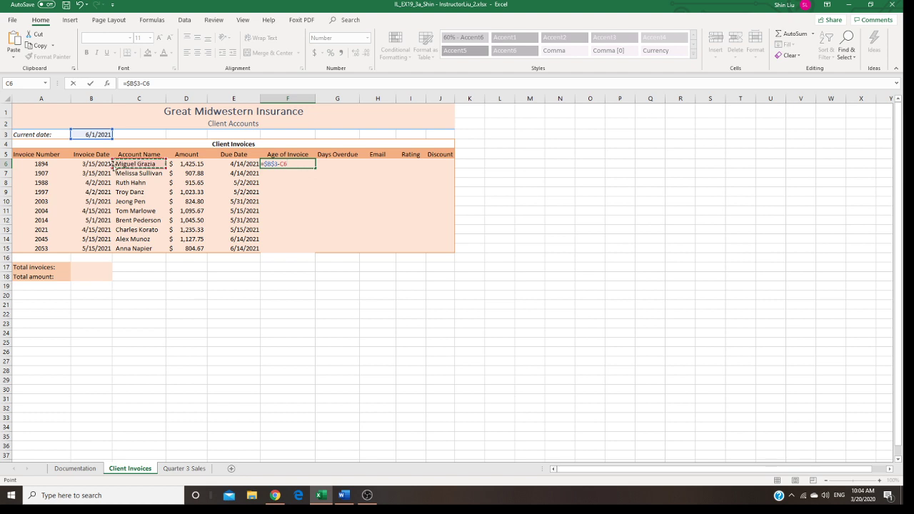
click(107, 164)
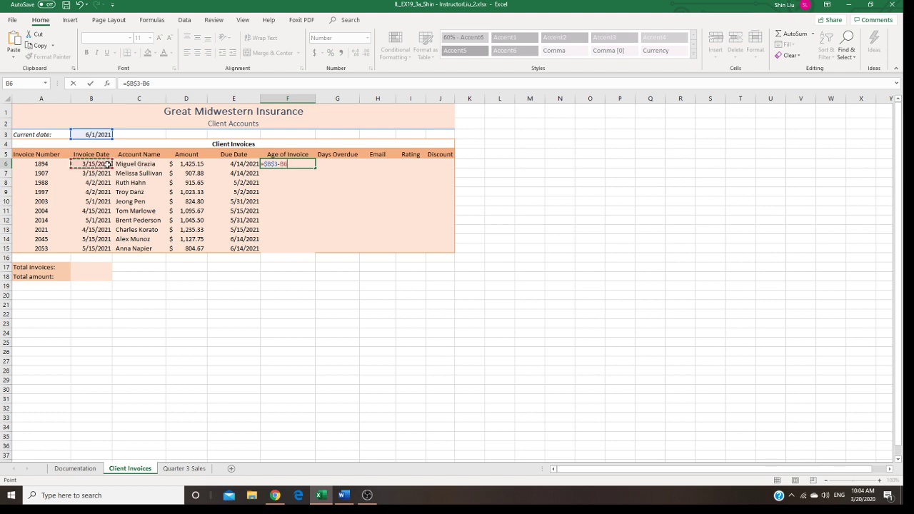
key(Return)
click(278, 165)
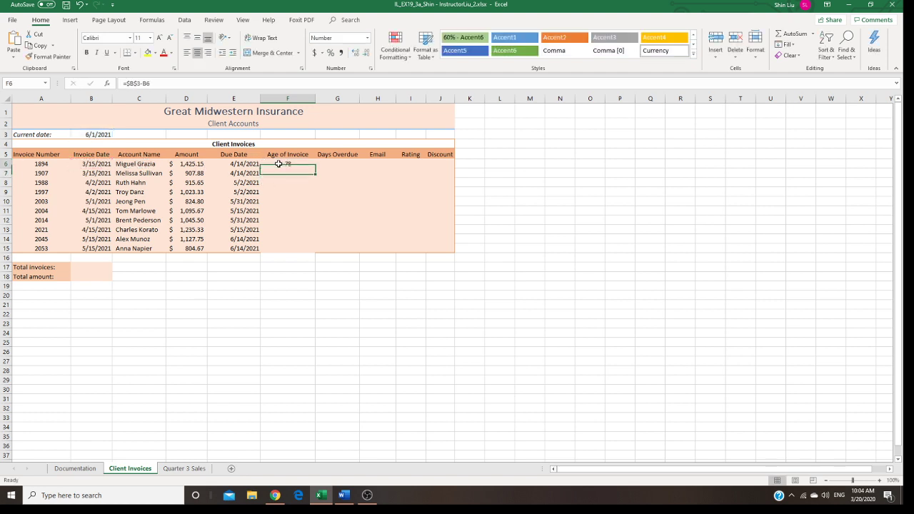
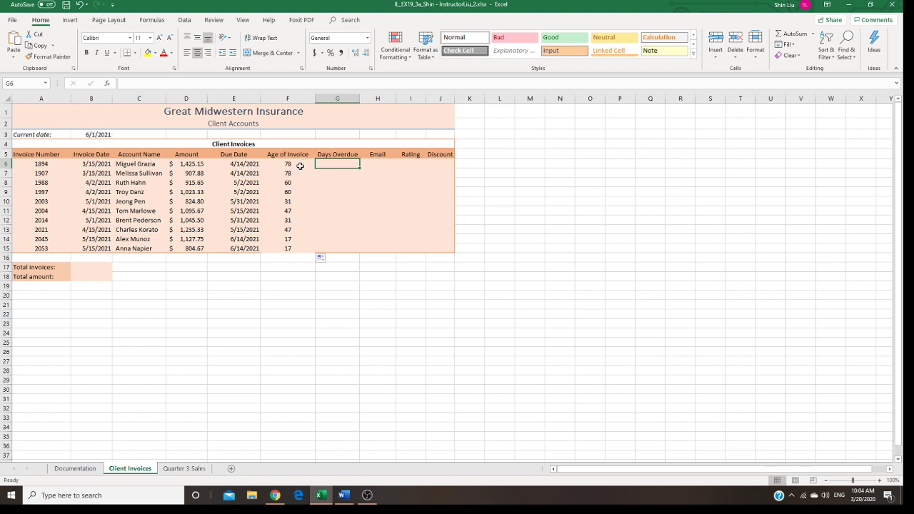
click(300, 165)
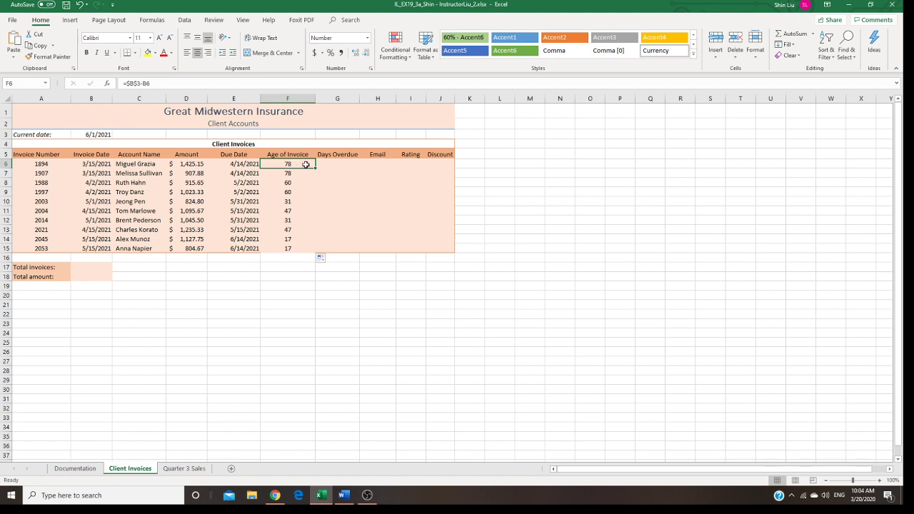
Step: Insert an IF function in cell G6 under Days Overdue with the logical test F6 > 30
click(329, 164)
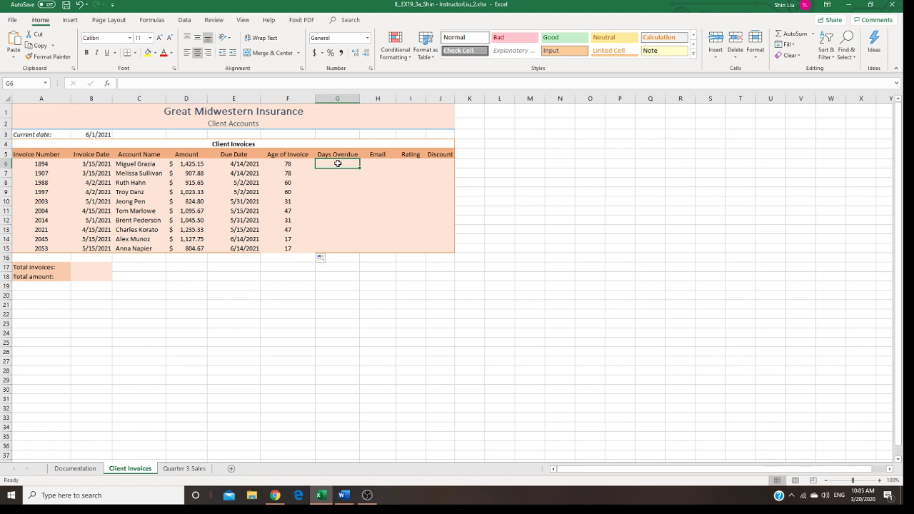
click(152, 20)
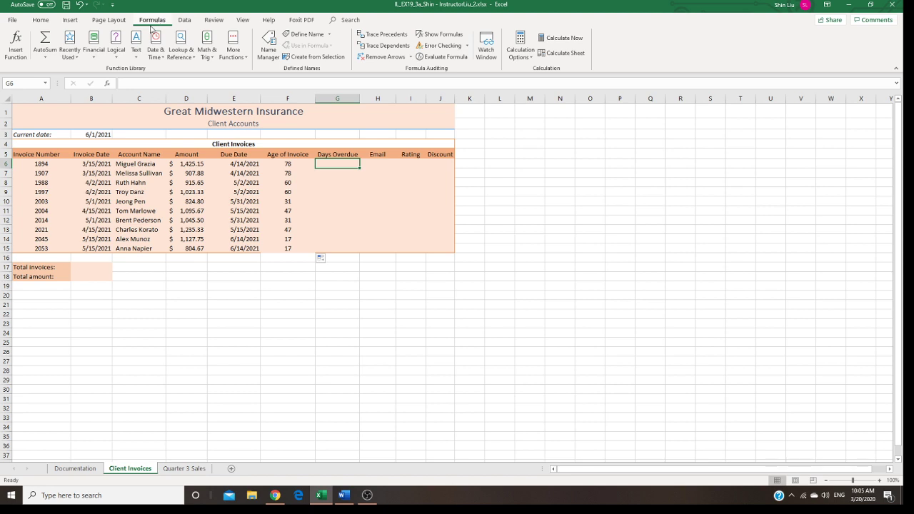
click(117, 56)
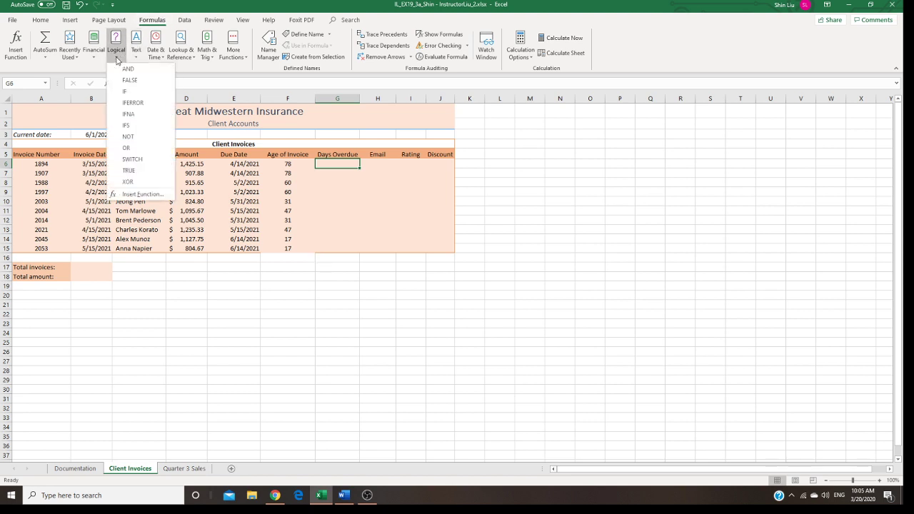
click(129, 93)
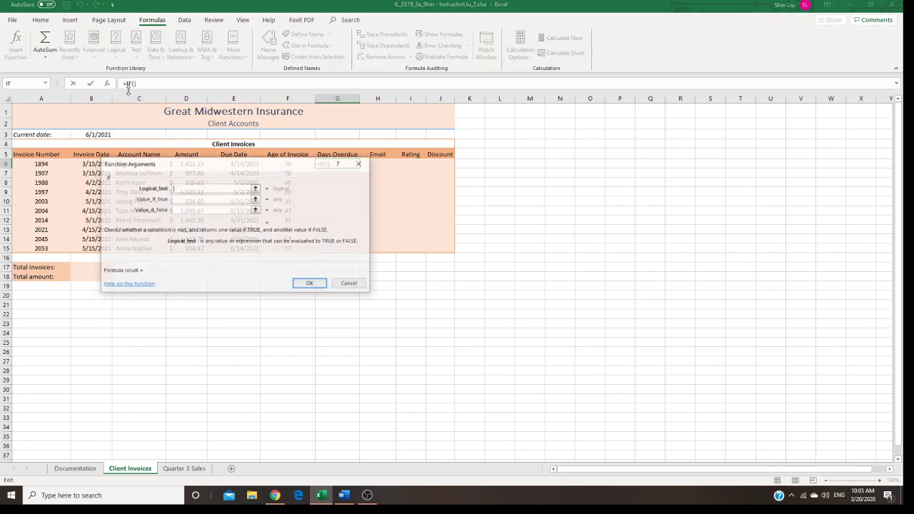
drag(283, 166, 645, 144)
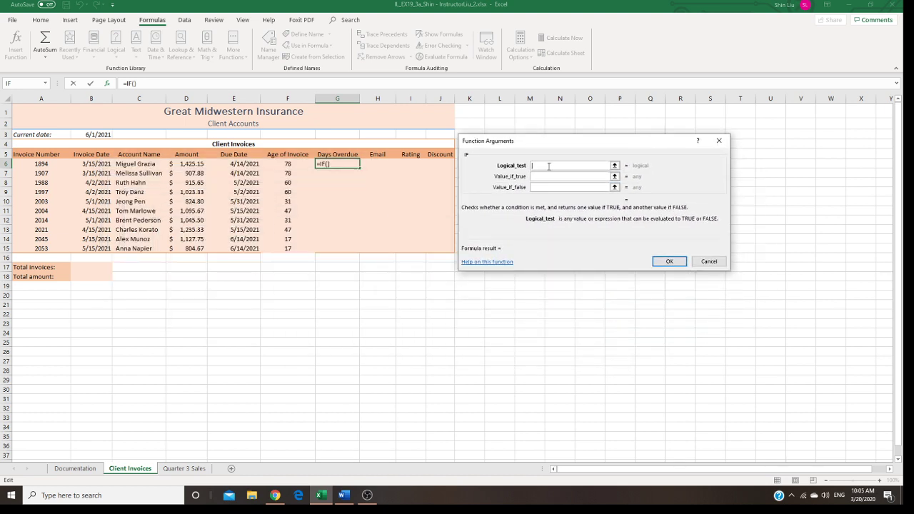
click(286, 165)
text(> 30)
Step: Return F6 - 30 if true and 0 if false in the G6 IF function, and fill it down to G15
click(541, 176)
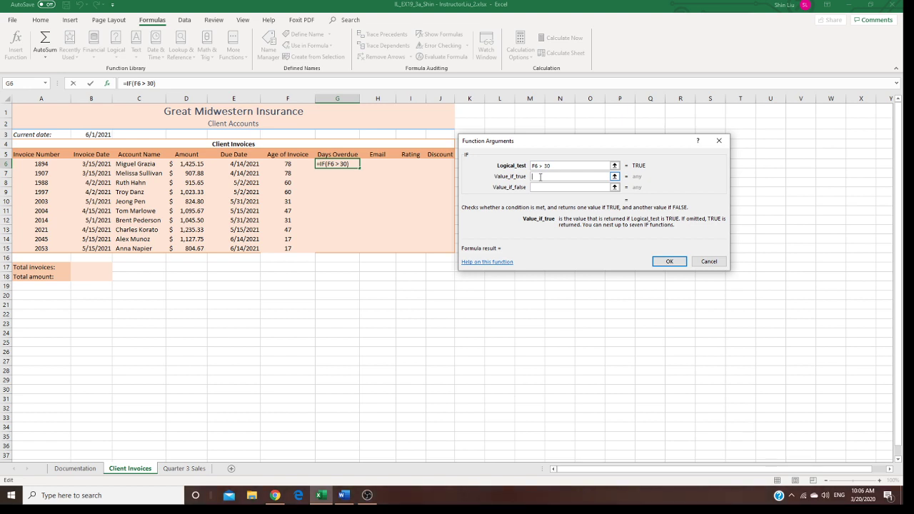
click(295, 164)
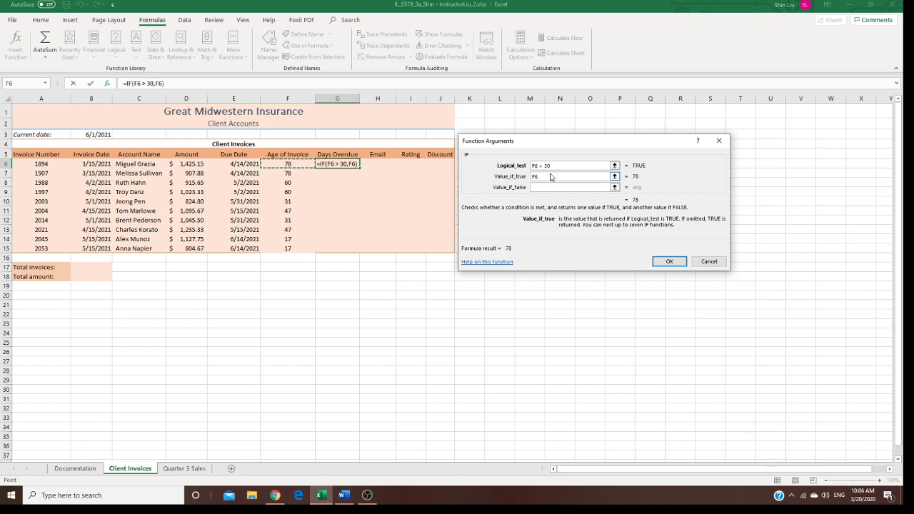
text(- 30)
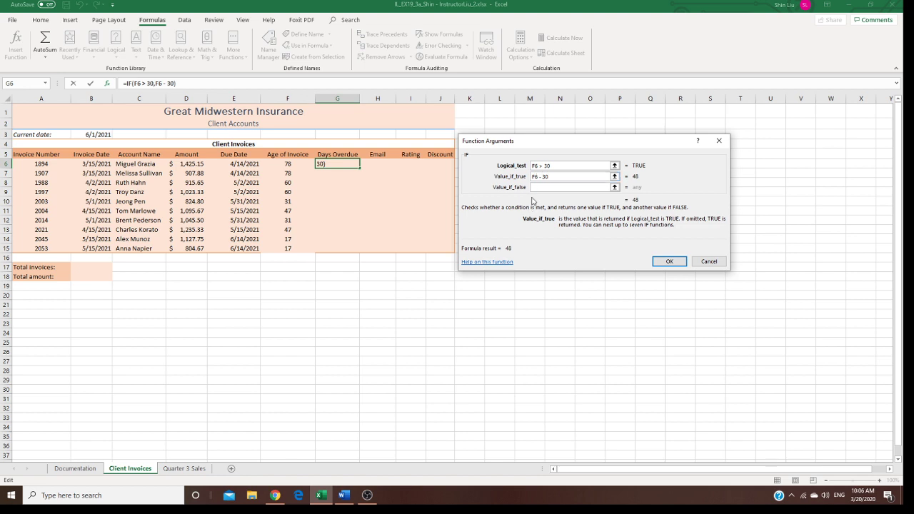
click(540, 187)
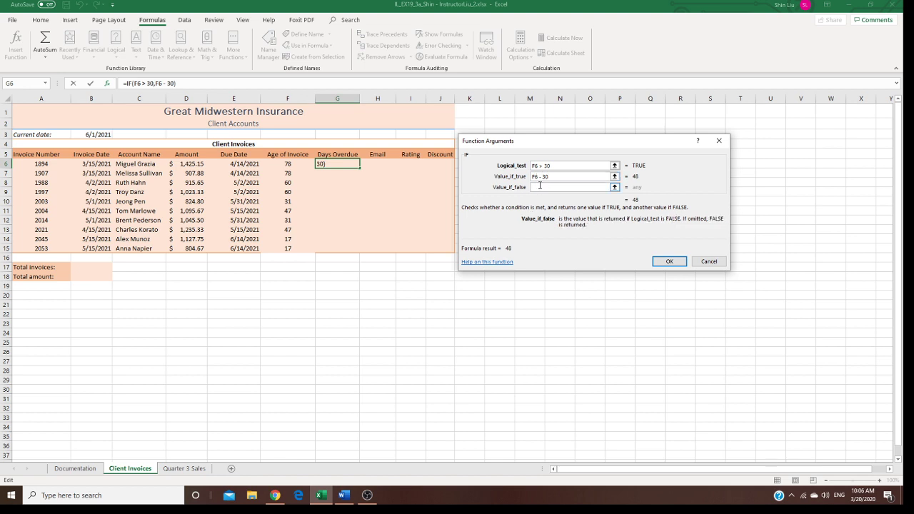
text(0)
click(670, 262)
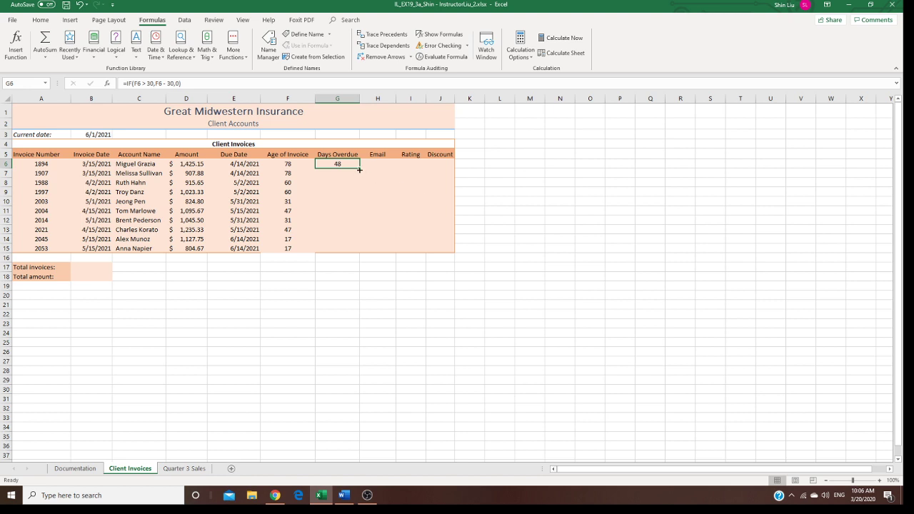
drag(359, 168, 359, 253)
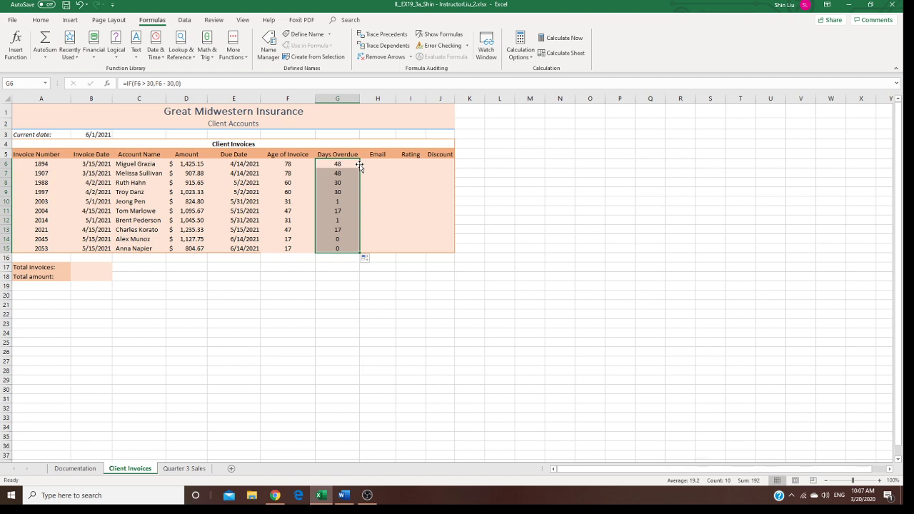
Step: Insert an AND function in cell H6 under Email with G6 > 0 as the first condition
click(198, 166)
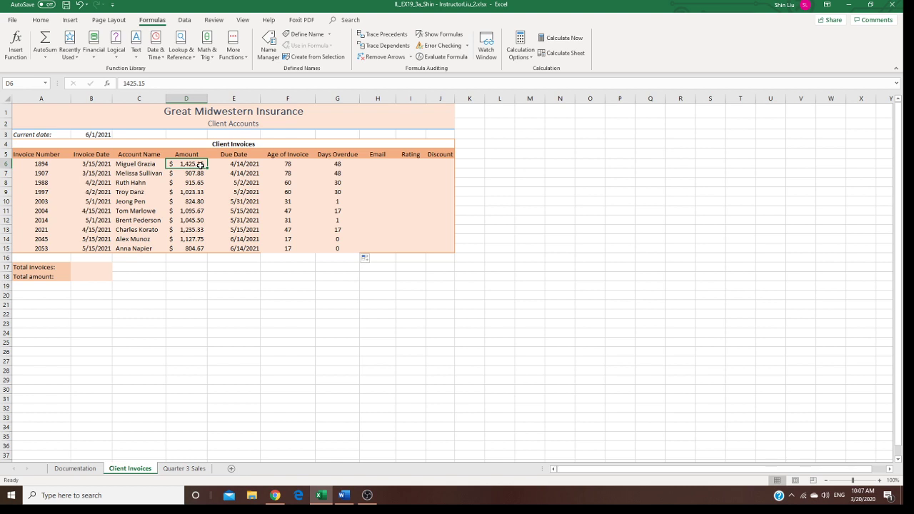
click(383, 165)
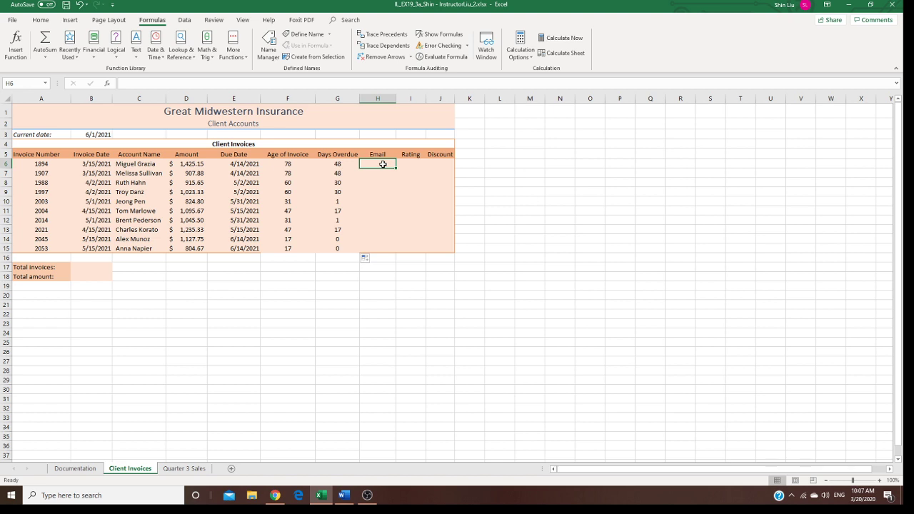
click(117, 61)
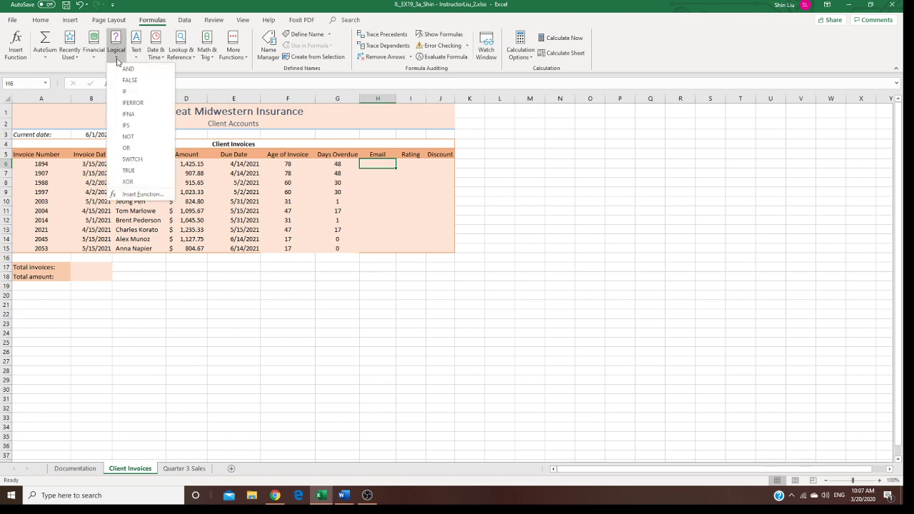
click(128, 69)
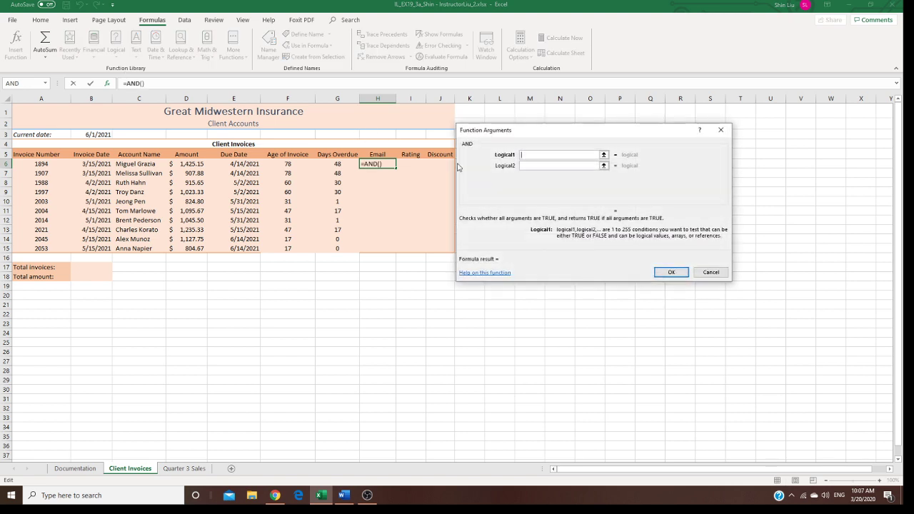
click(531, 154)
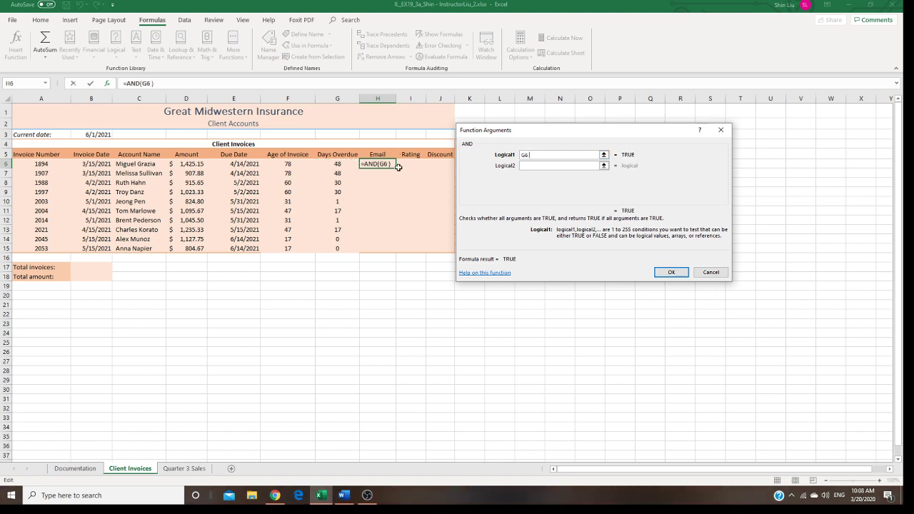
text(> 0)
Step: Add D6 > 1000 as the second AND condition in H6 and fill the formula down the Email column to H15
click(534, 168)
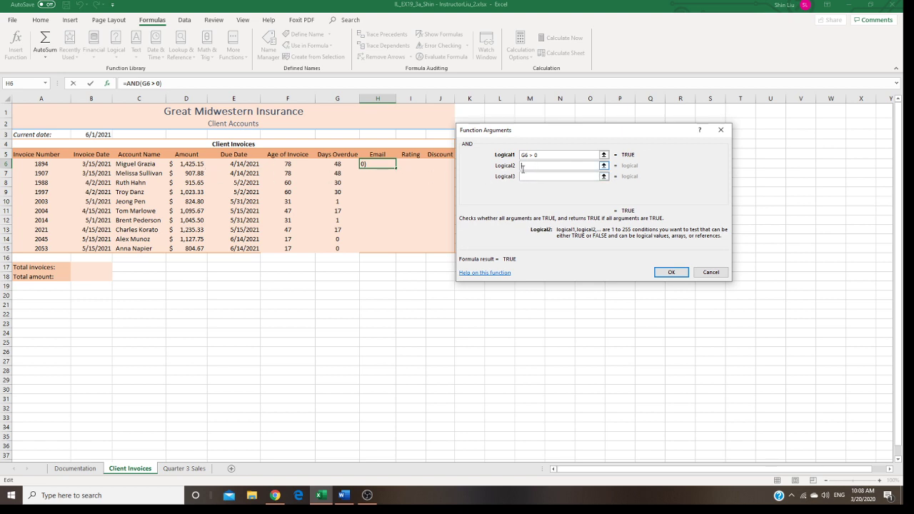
click(196, 165)
text(> 1000)
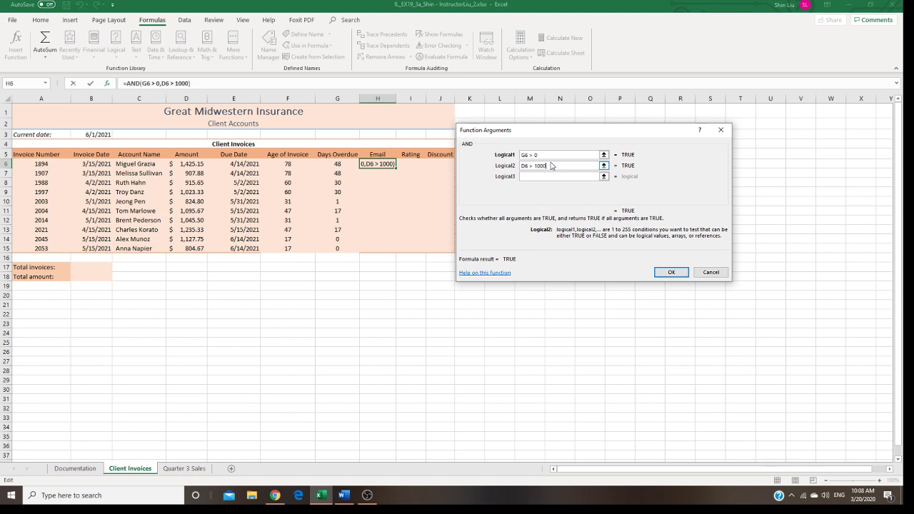
click(672, 273)
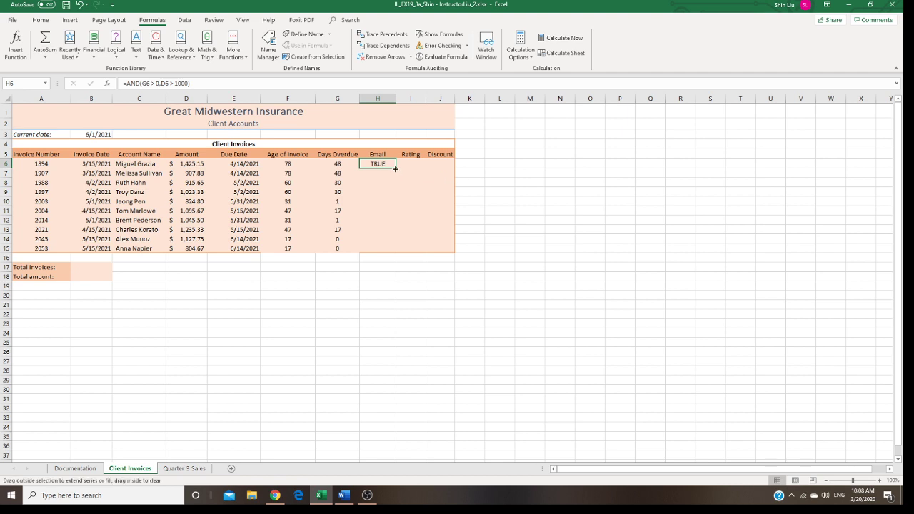
drag(395, 168, 395, 252)
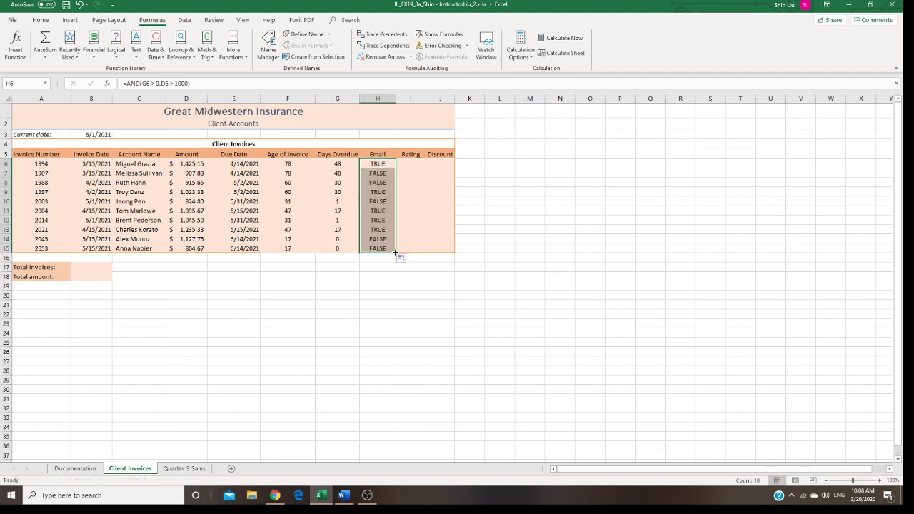
click(494, 229)
click(383, 243)
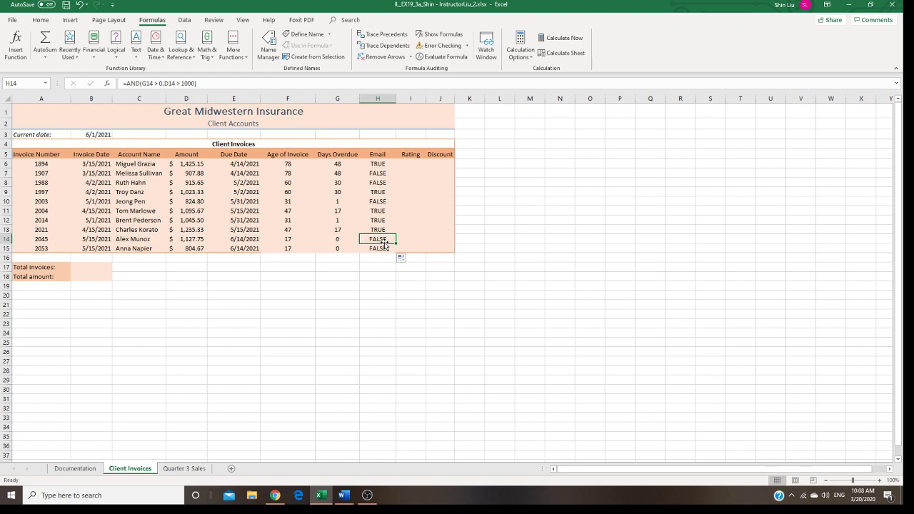
click(382, 173)
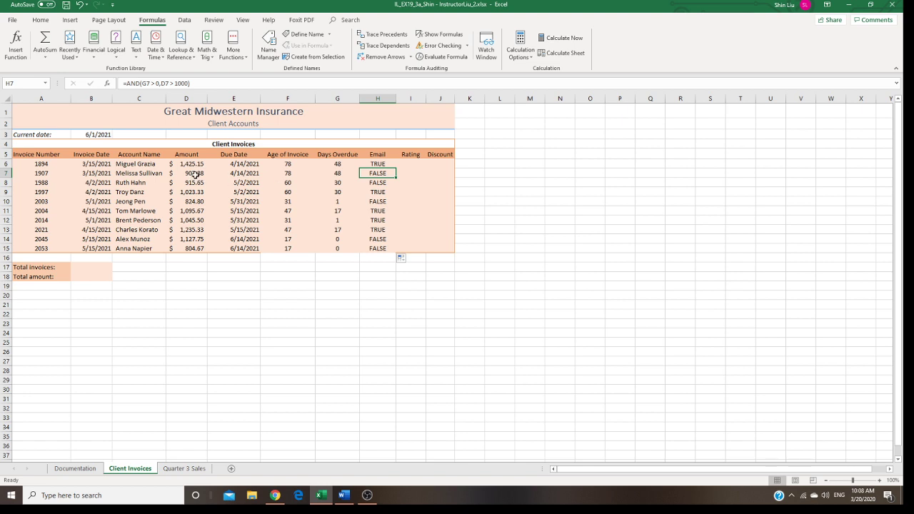
click(379, 145)
Step: Select cell I6 under Rating and launch the Windows Magnifier app to enlarge the area around the pointer
click(410, 165)
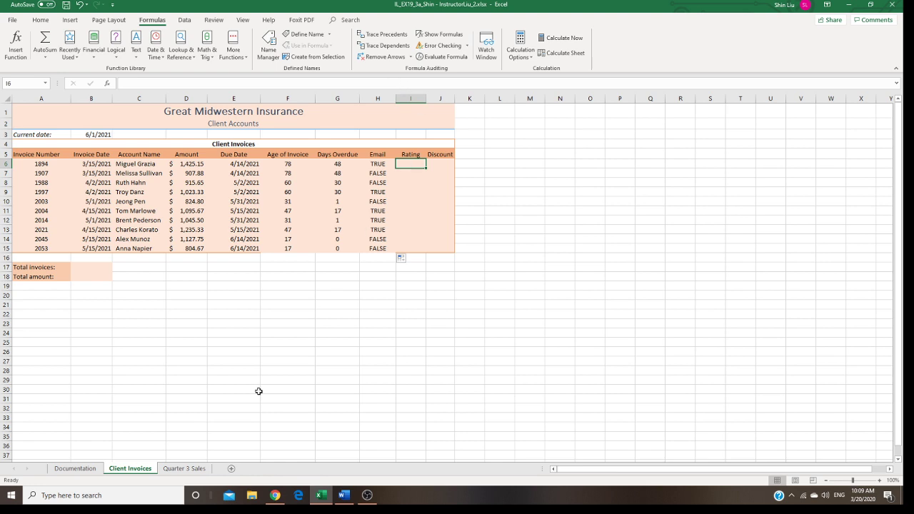
click(80, 493)
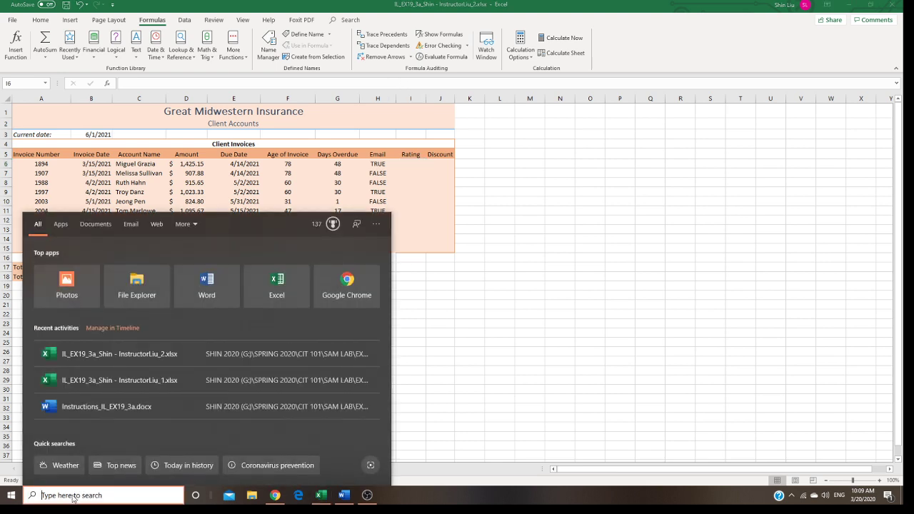
text(ma)
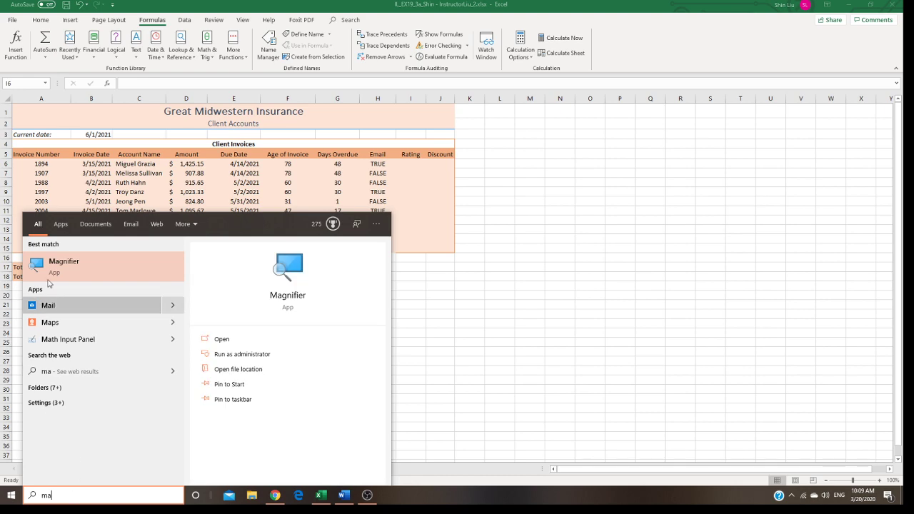
key(Escape)
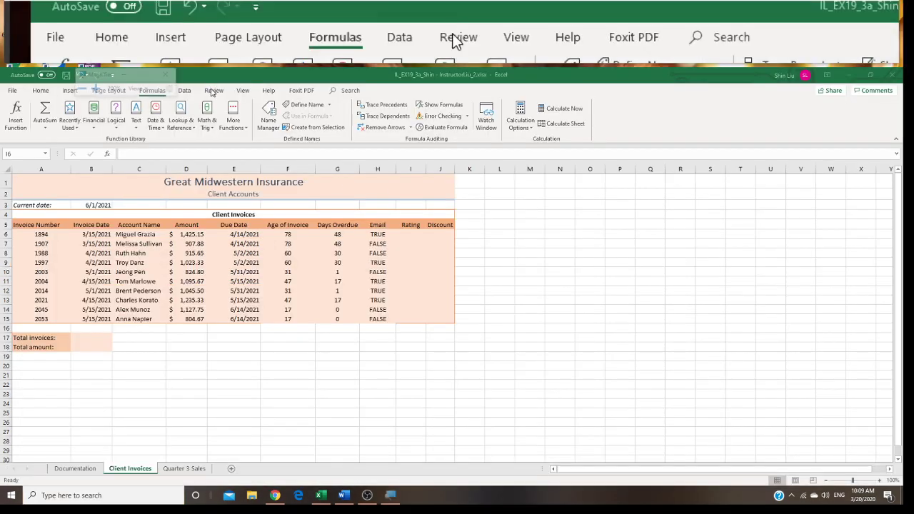
click(125, 77)
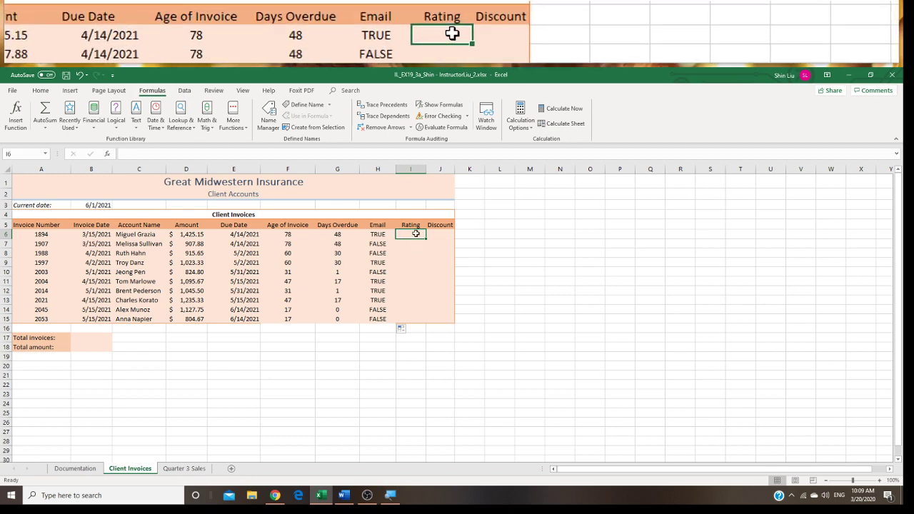
Step: Insert an IF function in cell I6 under Rating that tests G6 < 1 and returns "A" if true
click(116, 121)
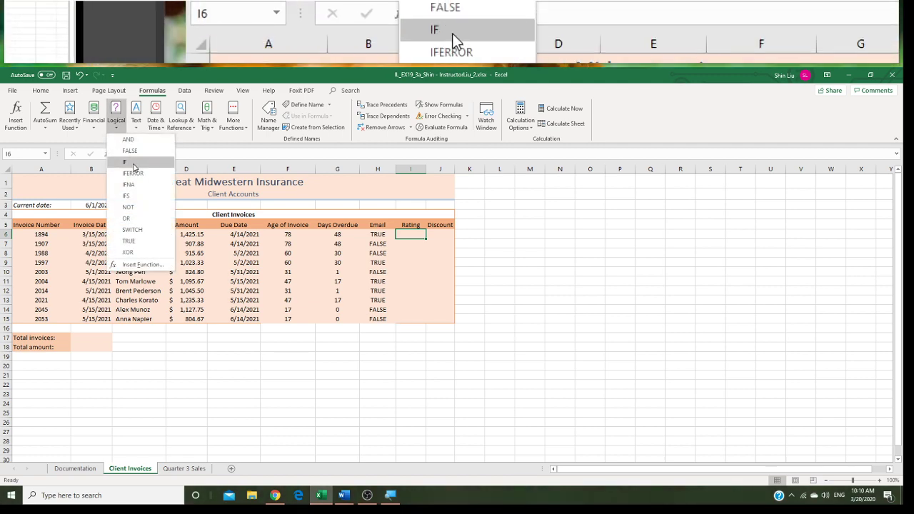
click(126, 162)
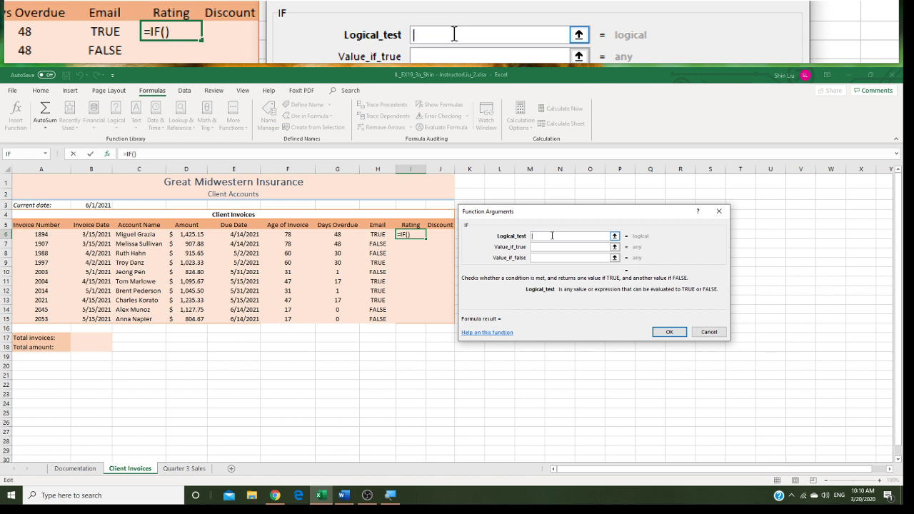
click(342, 234)
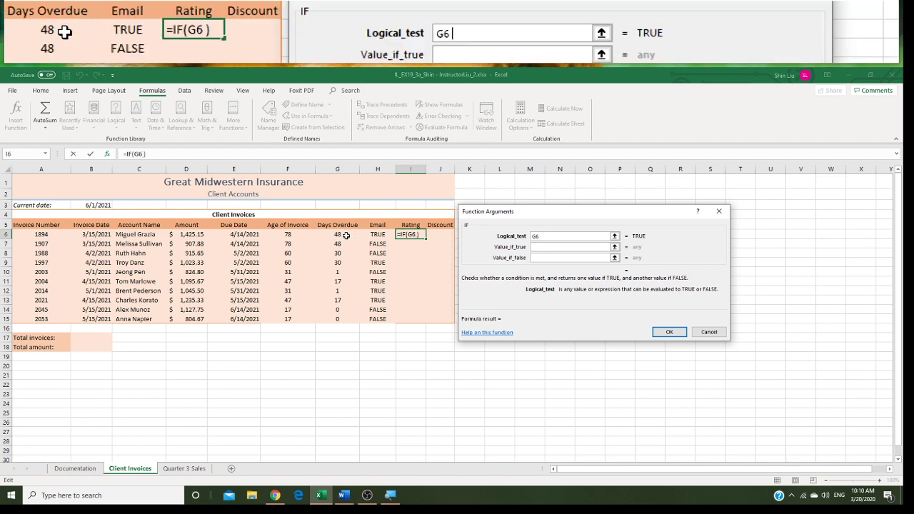
text(< 1)
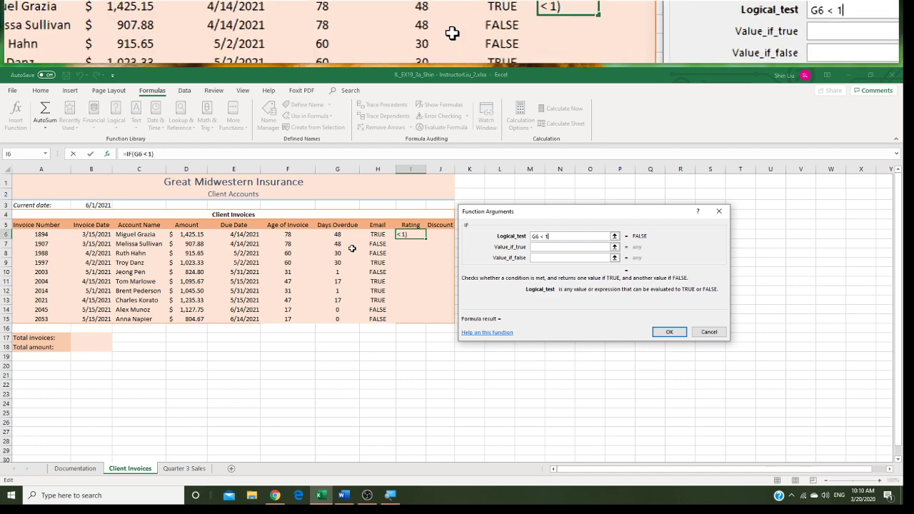
click(554, 247)
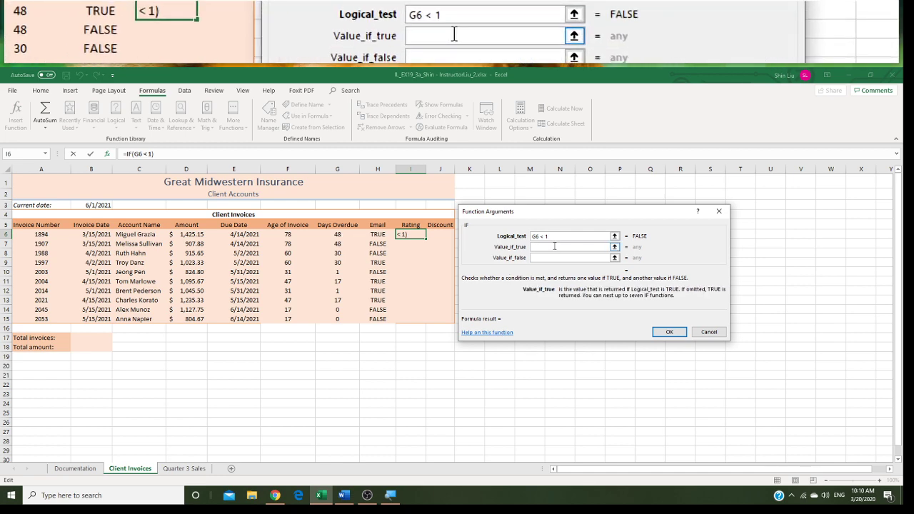
text(A)
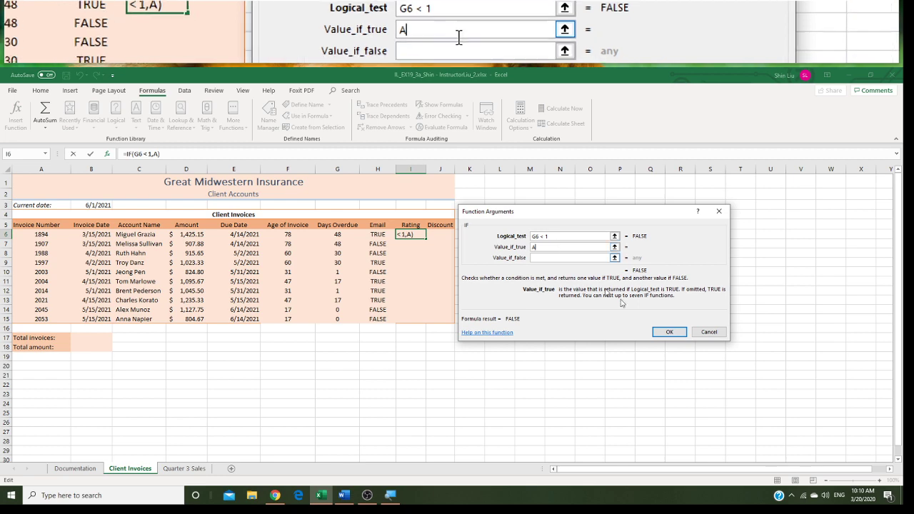
click(678, 336)
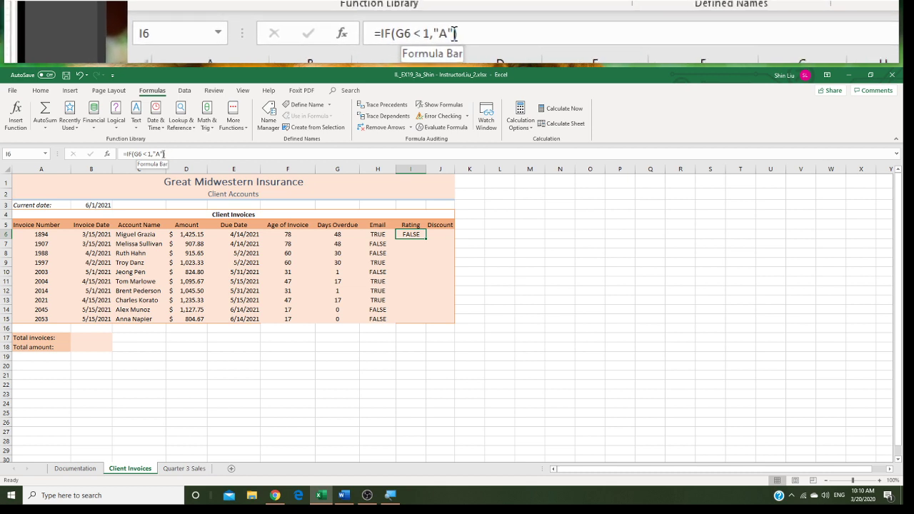
Step: Nest a second IF function as the value-if-false argument of the I6 formula, with G6 < 30 as its logical test
click(164, 153)
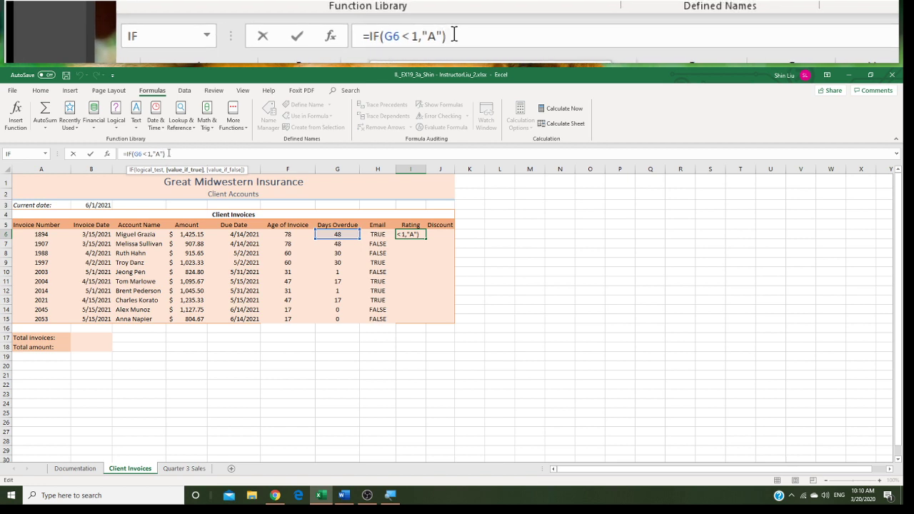
text(,)
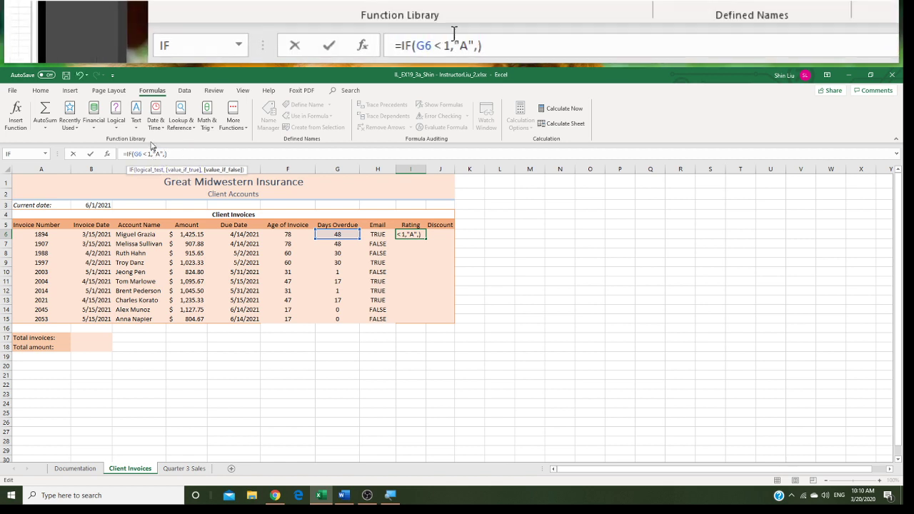
click(116, 125)
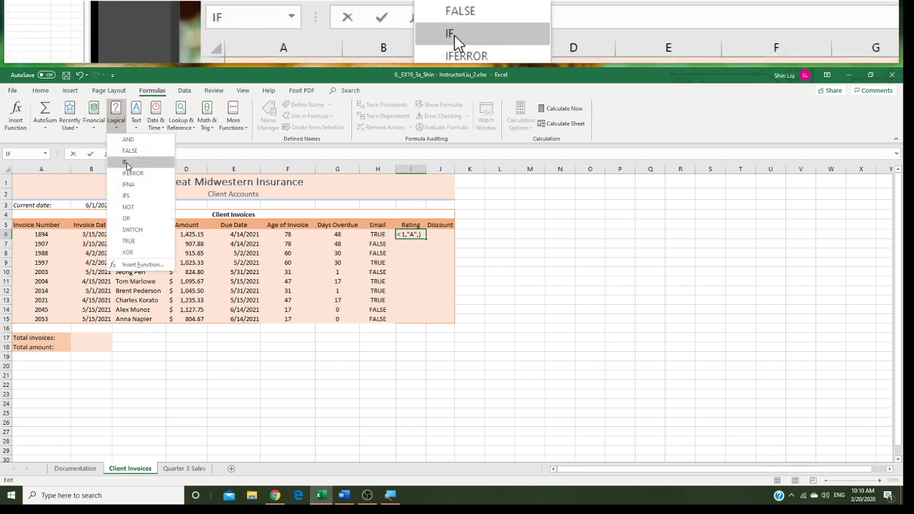
click(127, 163)
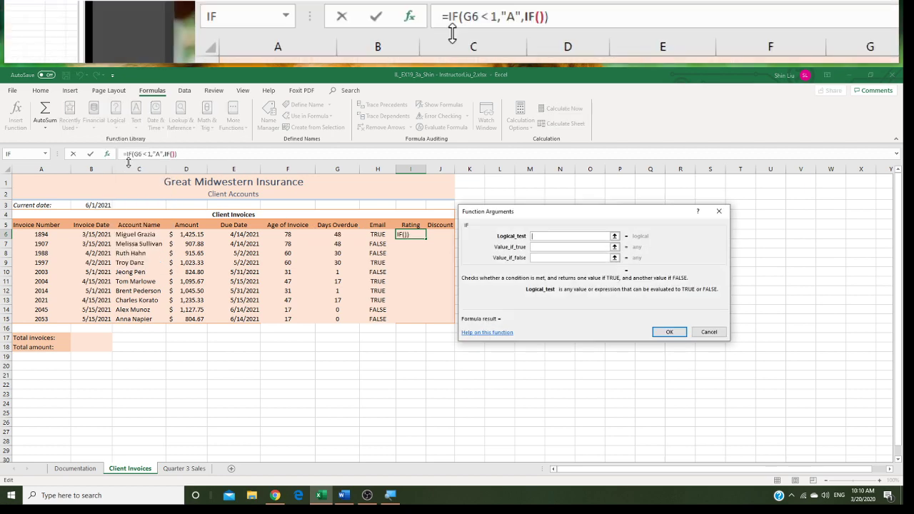
click(343, 235)
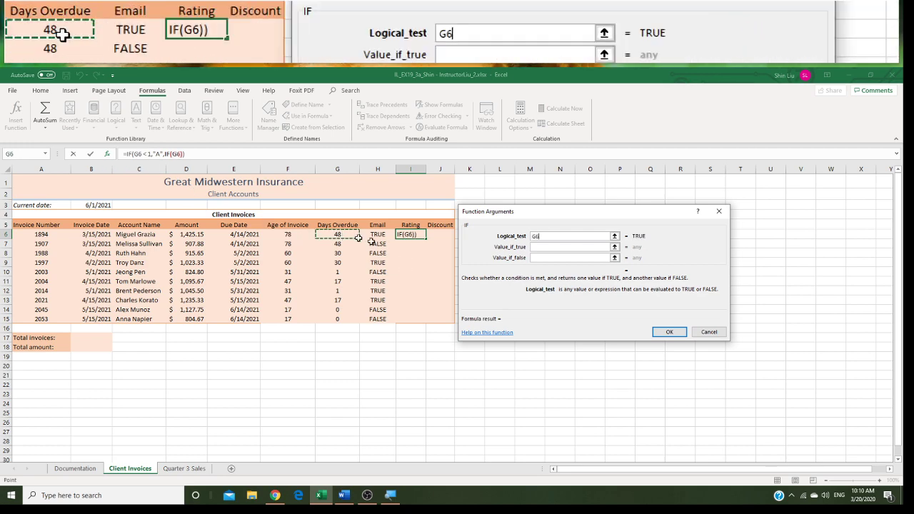
click(539, 247)
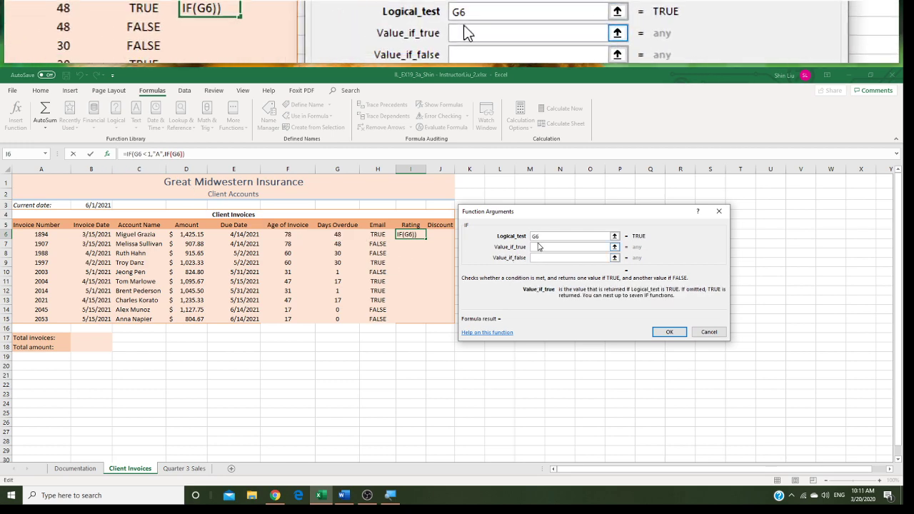
click(550, 236)
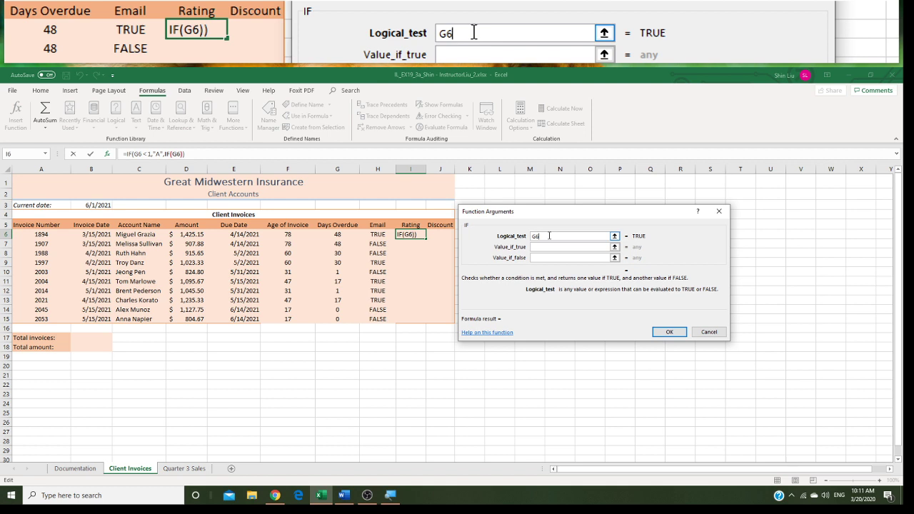
text(< )
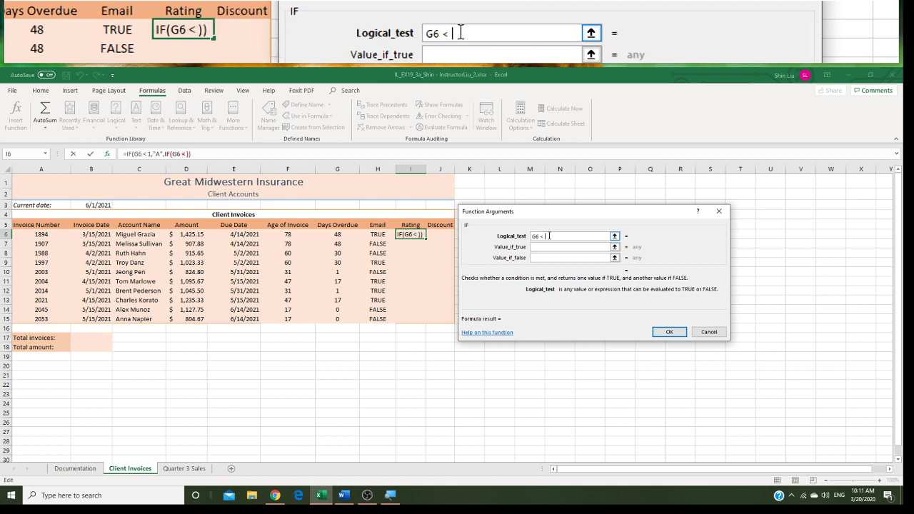
text(30)
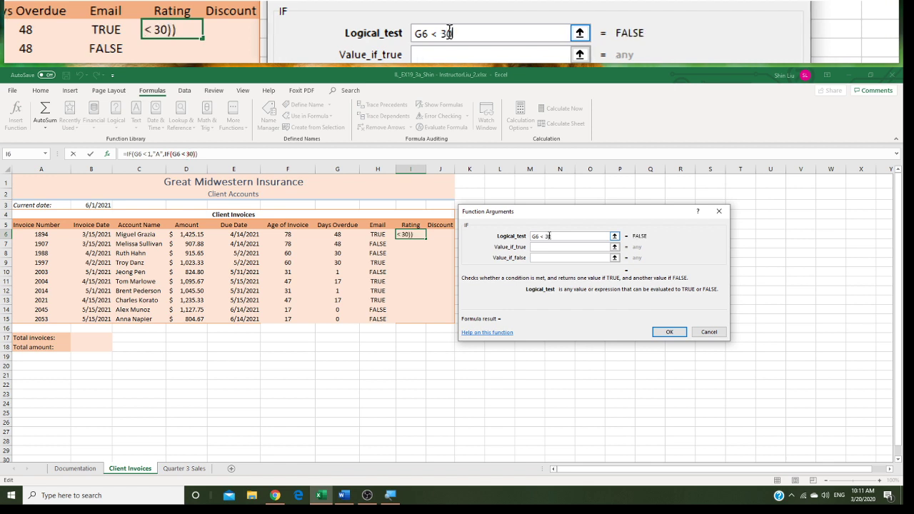
Step: Return "B" if true and "C" if false in the nested IF, and fill the I6 formula down the Rating column to I15
click(548, 246)
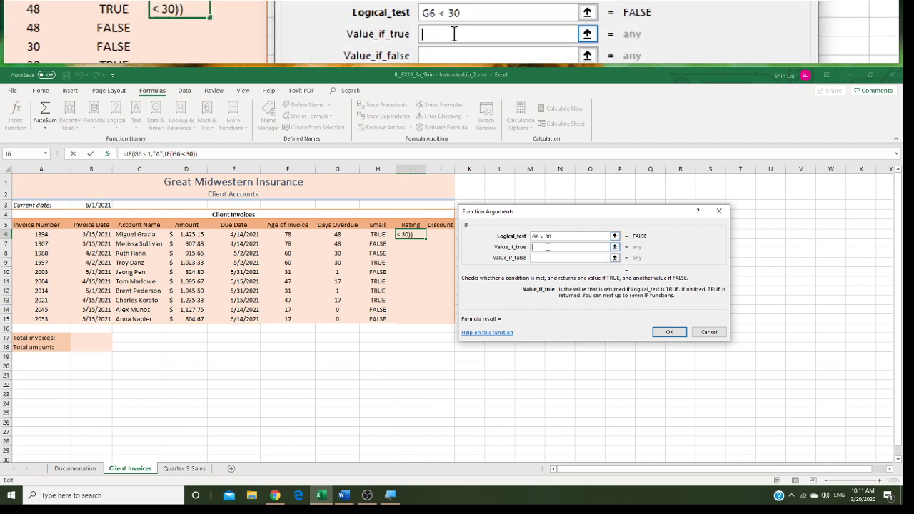
text(B)
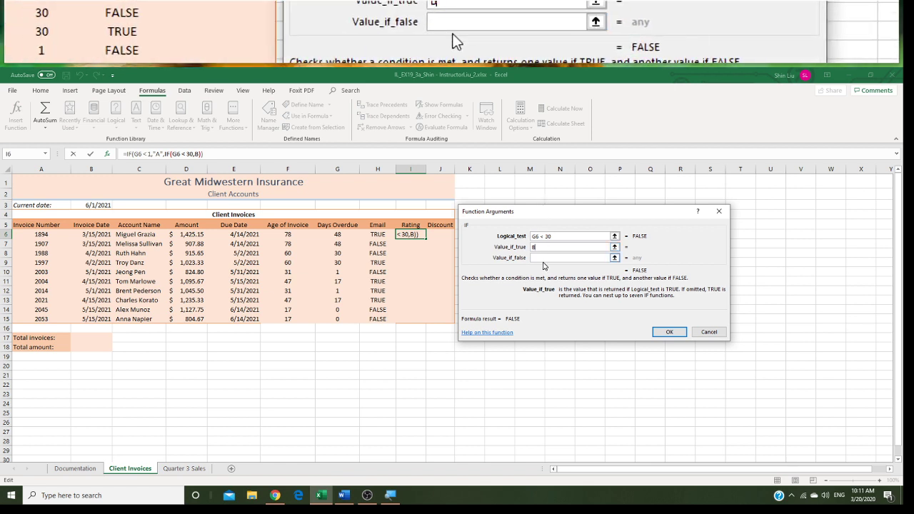
click(543, 257)
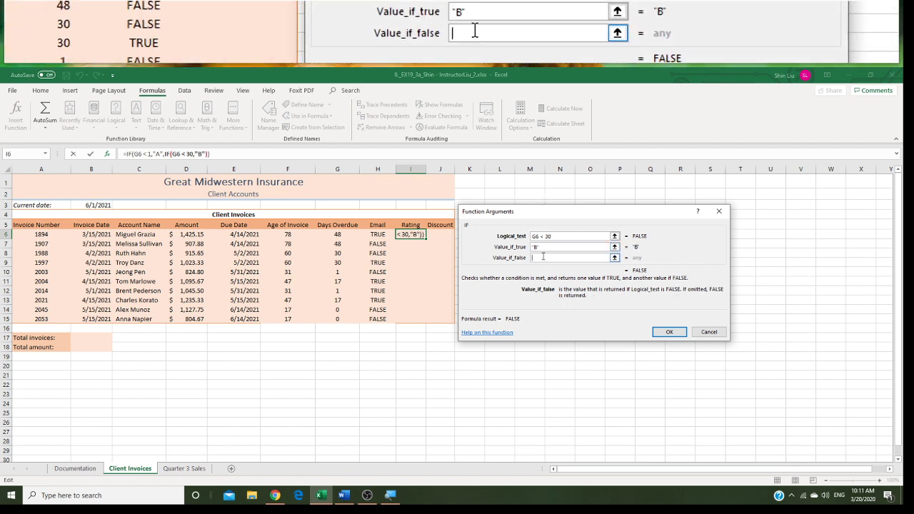
text(C)
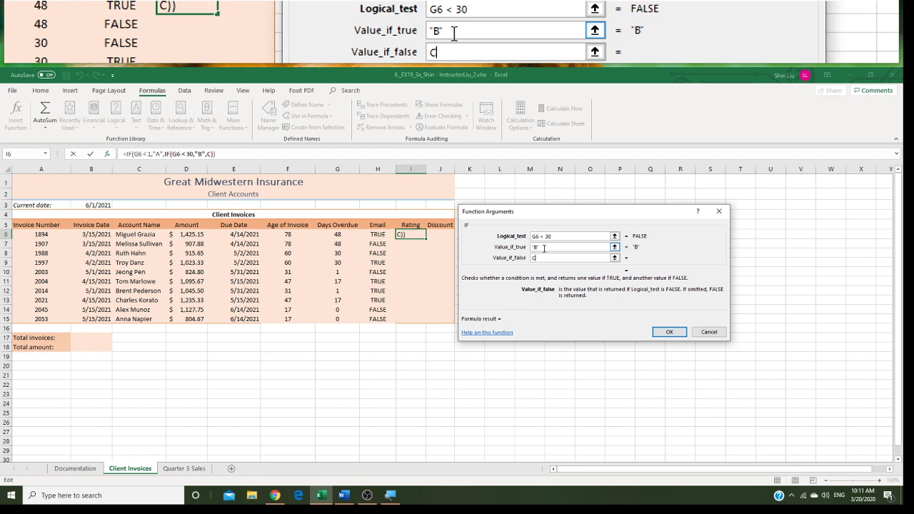
click(672, 332)
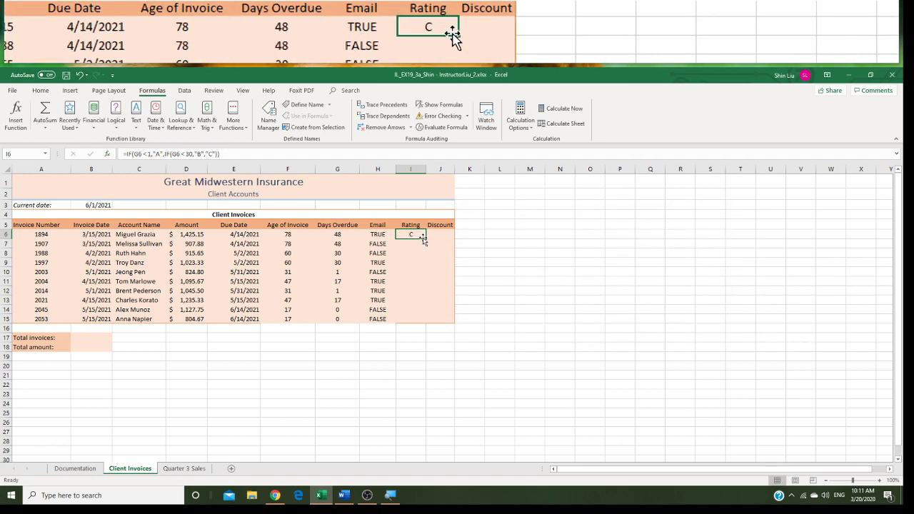
drag(426, 239, 424, 324)
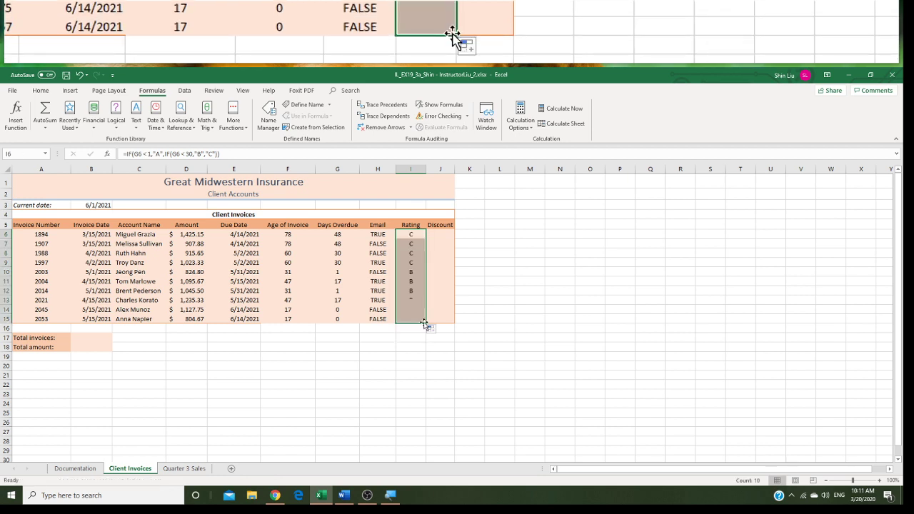
click(421, 232)
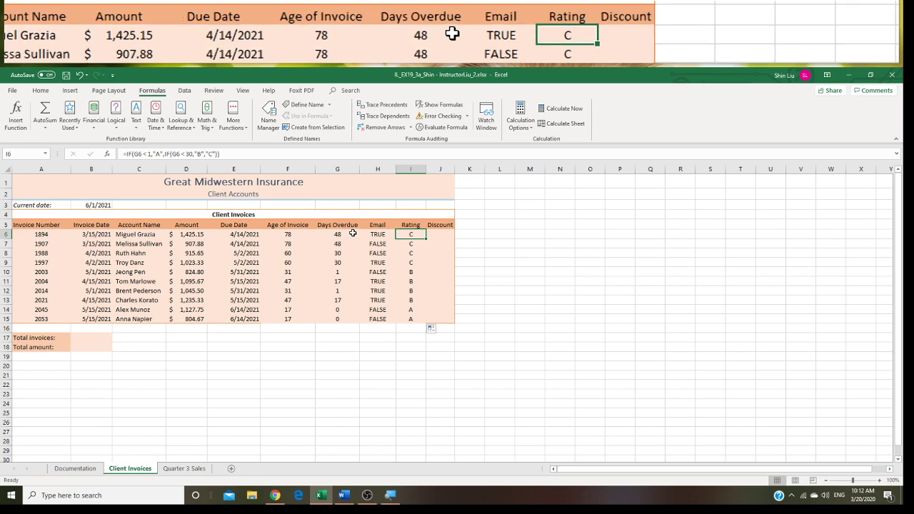
Step: Insert an OR function in cell J6 under Discount with I6 = "A" as the first condition
click(443, 235)
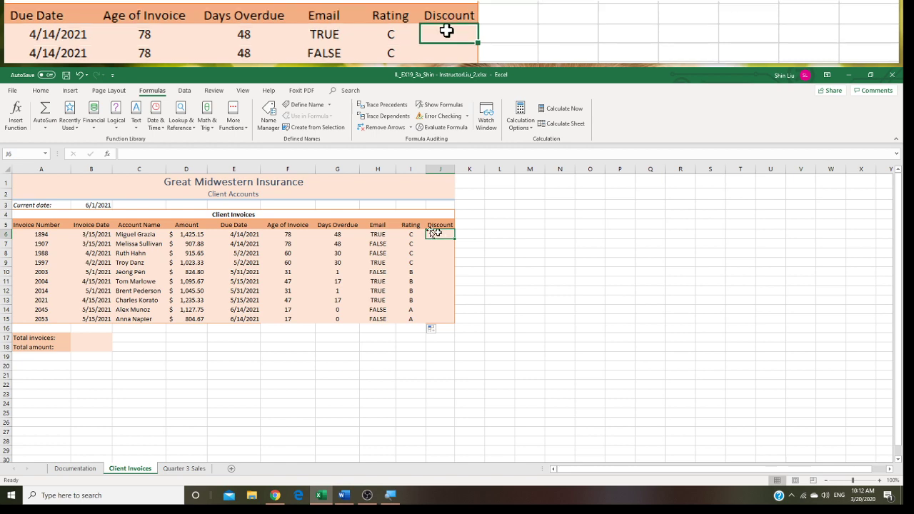
click(114, 131)
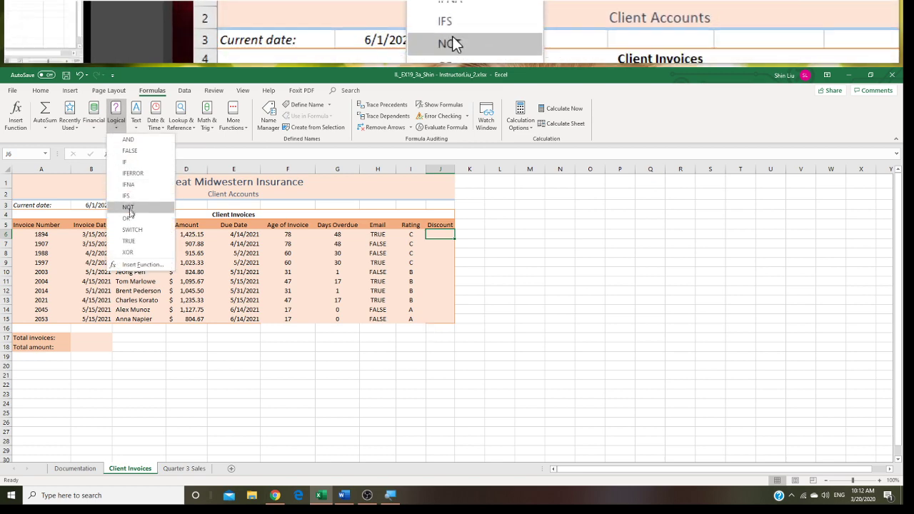
click(127, 218)
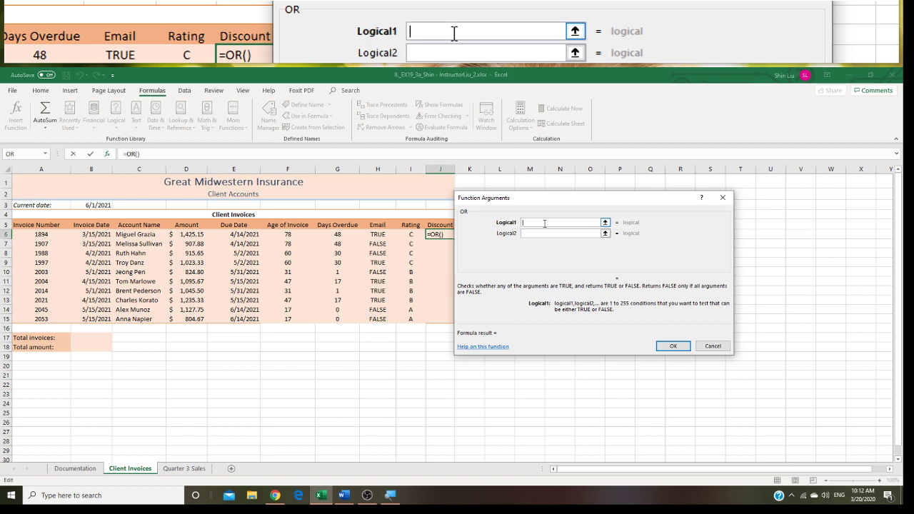
click(409, 235)
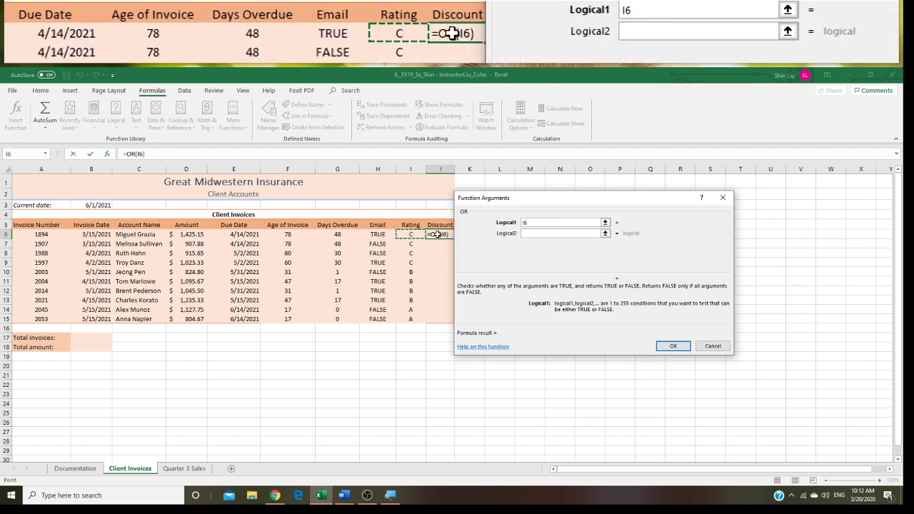
text(=)
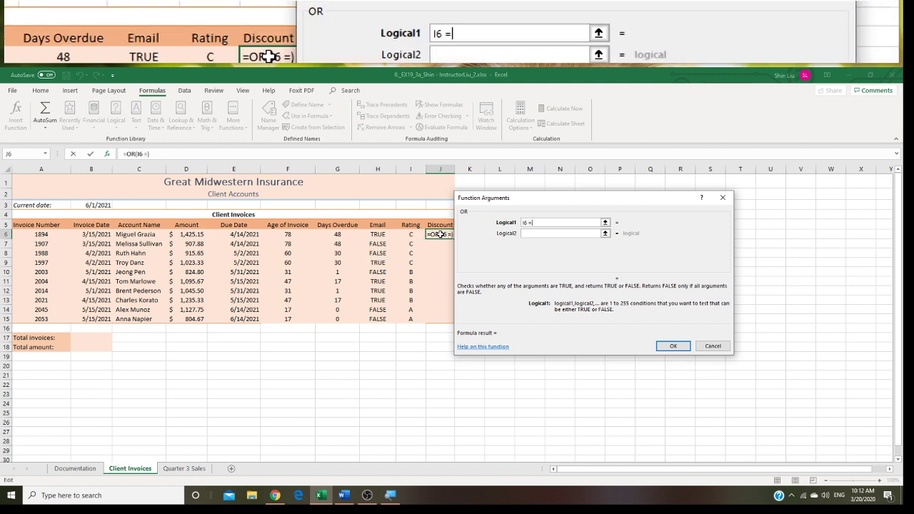
text( ")
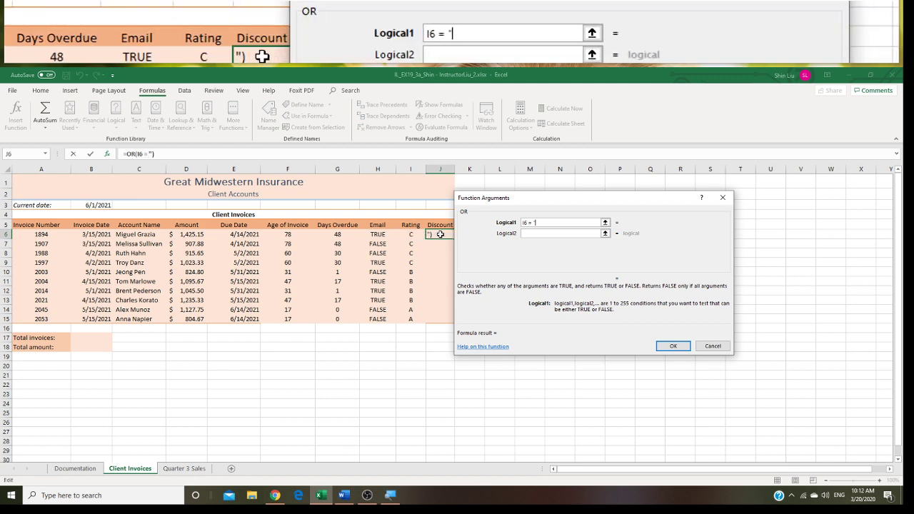
text(A")
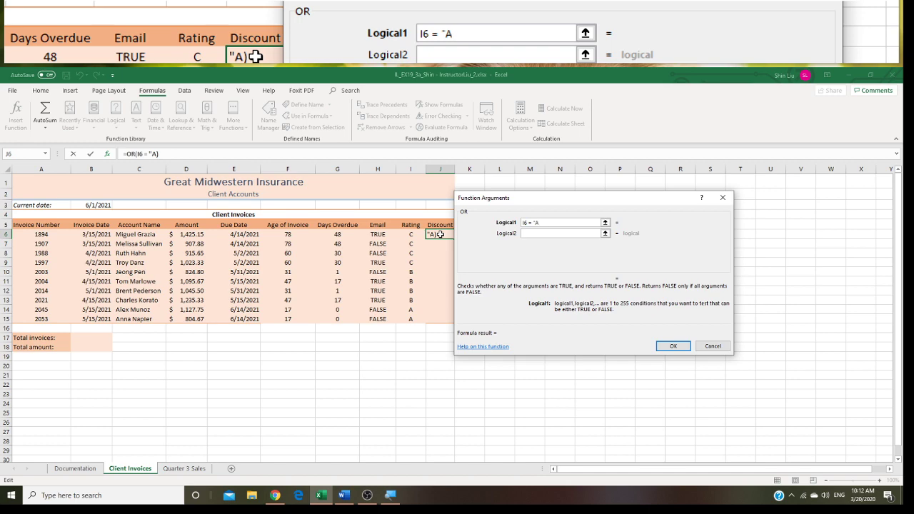
Step: Add H6 = FALSE as the second OR condition in J6 and fill the formula down the Discount column to J15
click(541, 233)
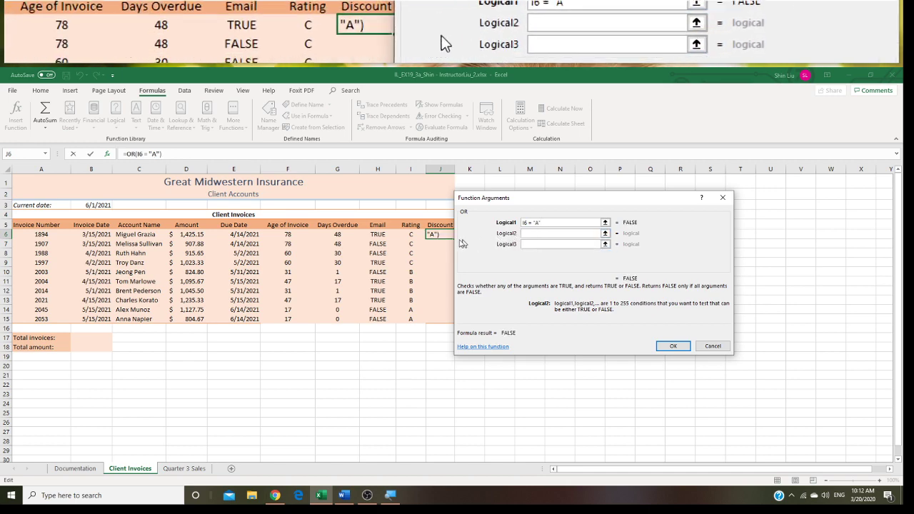
click(379, 234)
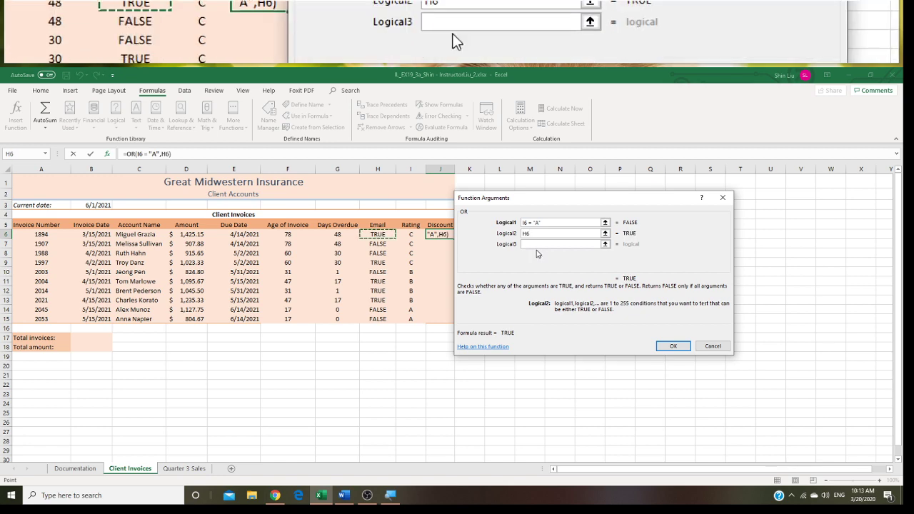
text(= false)
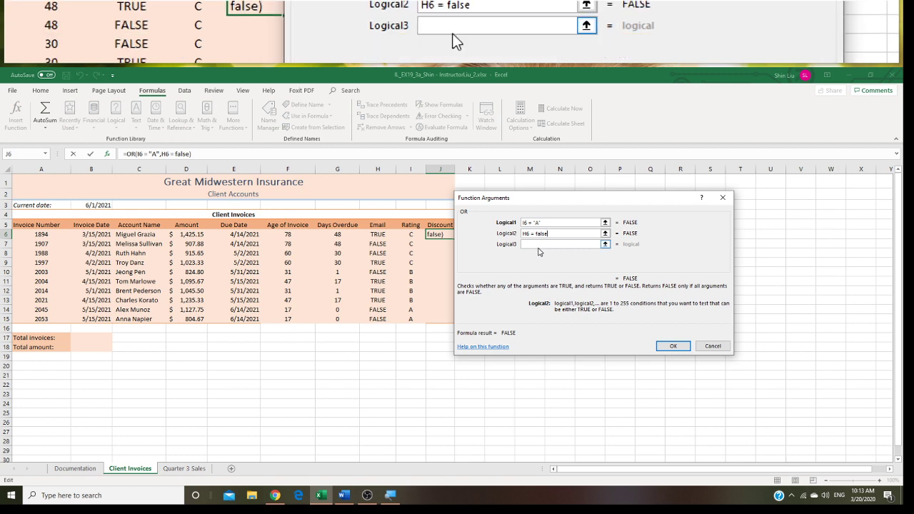
click(671, 346)
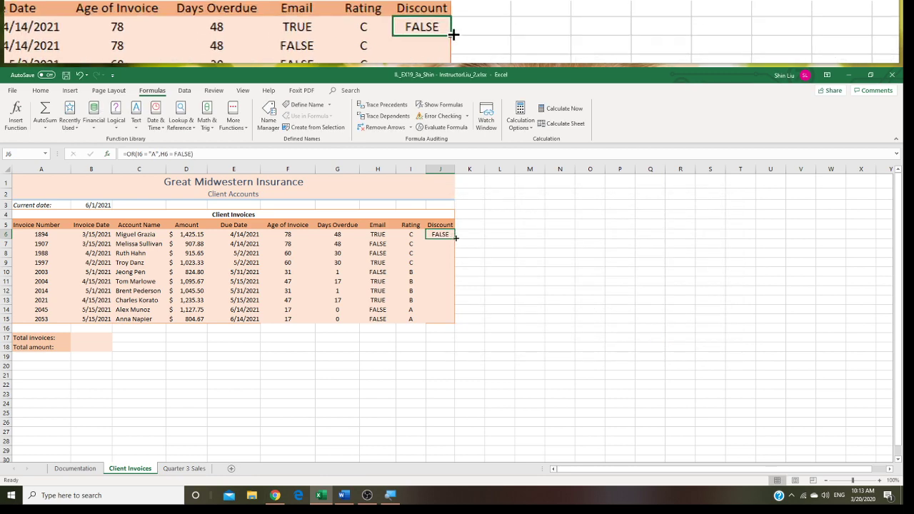
drag(452, 236, 461, 322)
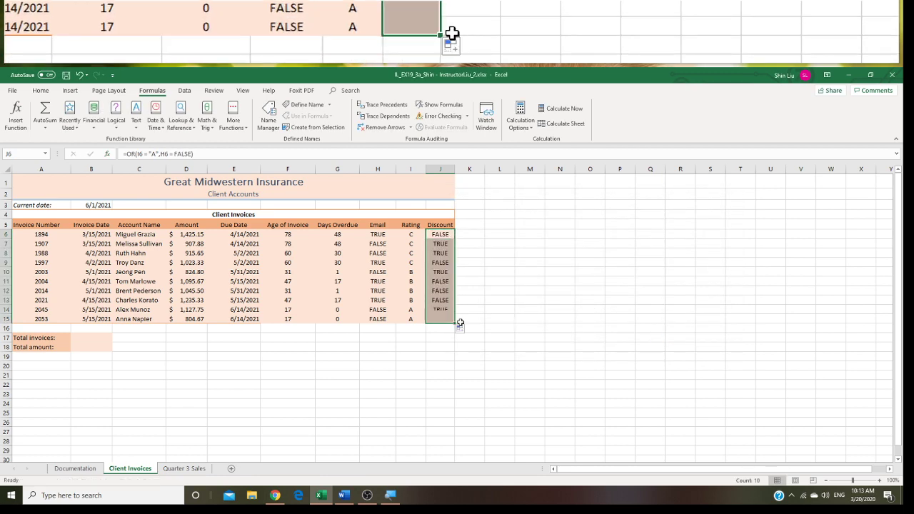
Step: Check the copied OR formulas in the Discount column from J10 down to J15
click(468, 262)
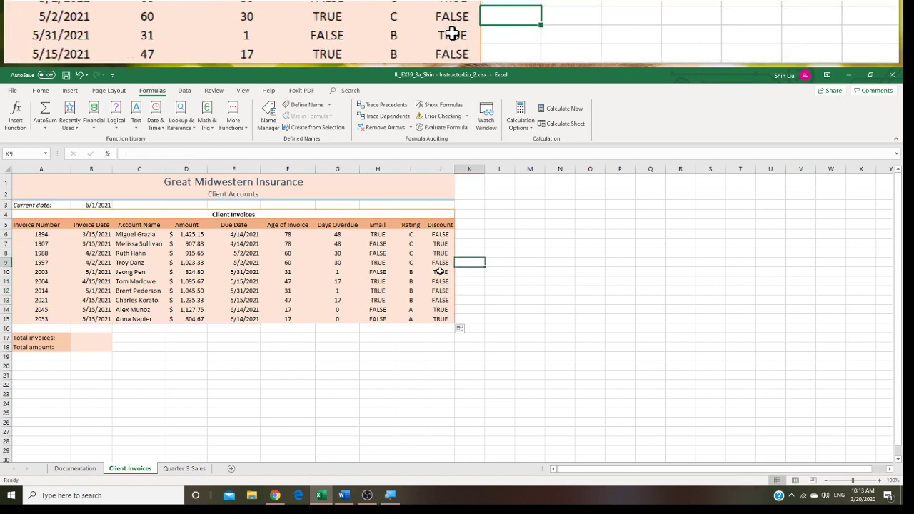
click(443, 273)
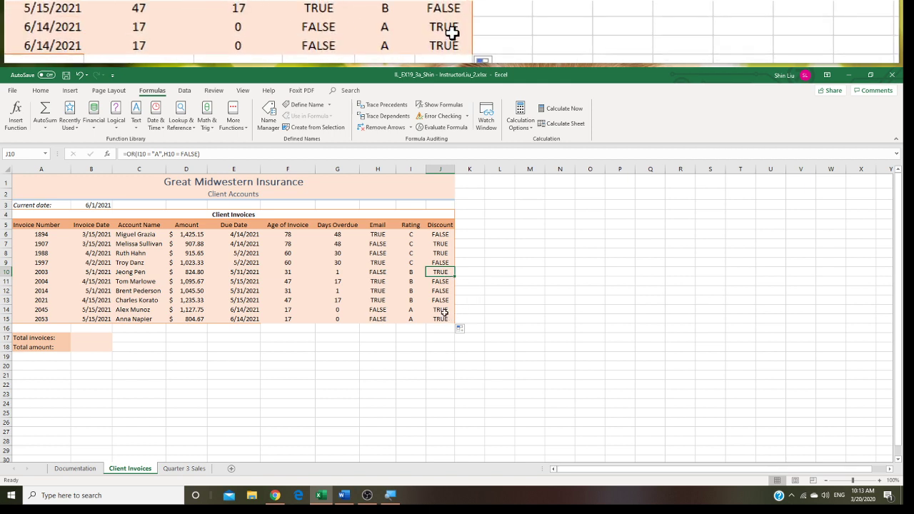
key(Down)
key(Down)
key(Down)
key(Down)
key(Down)
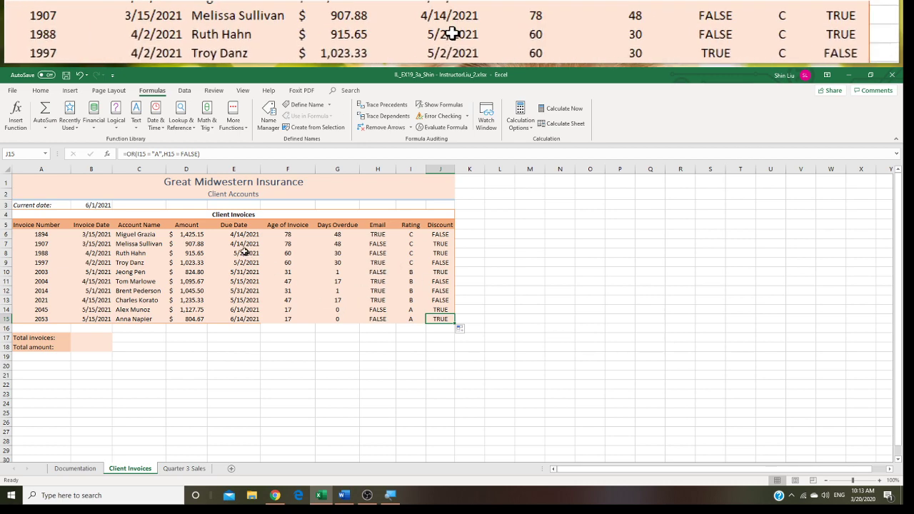
Step: Total the invoice amounts D6:D15 with a SUM function in cell B17
click(192, 235)
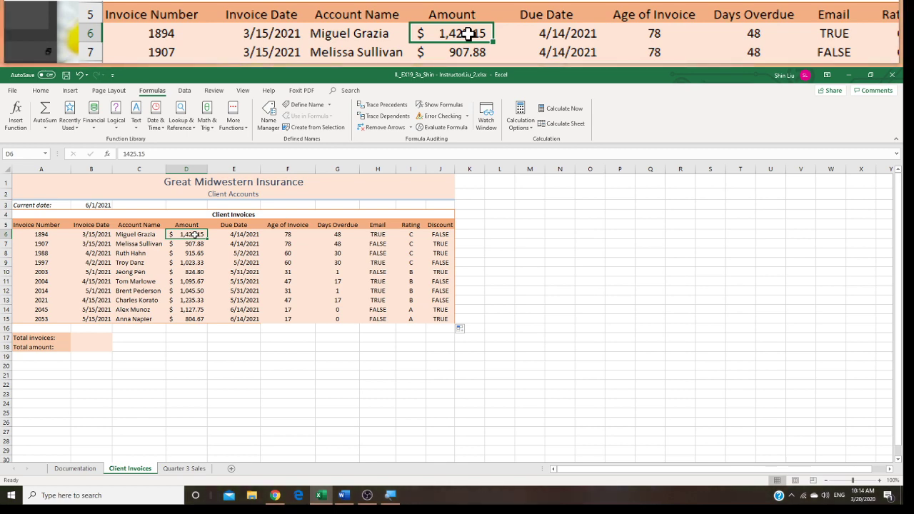
click(91, 339)
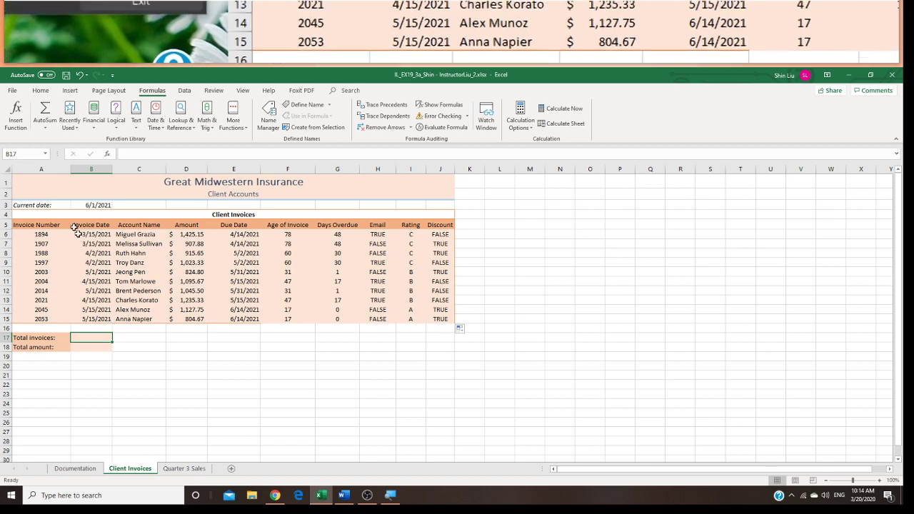
click(46, 129)
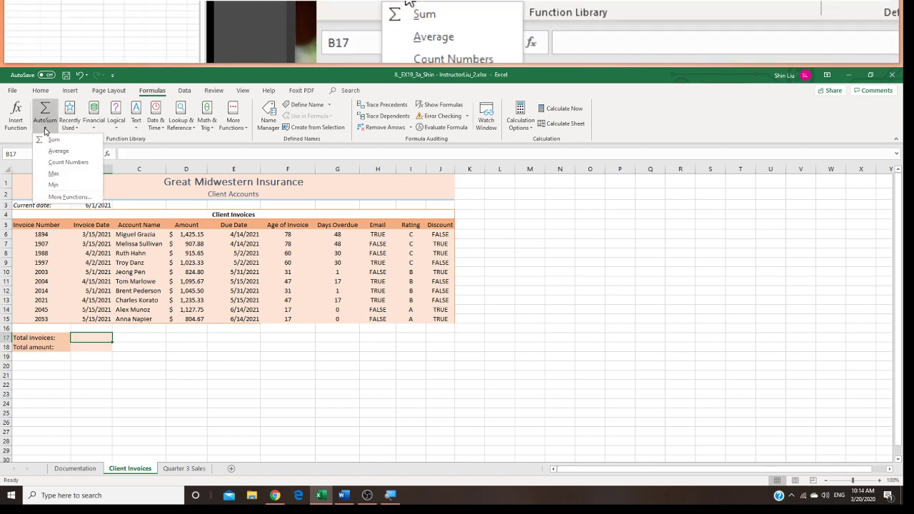
click(53, 140)
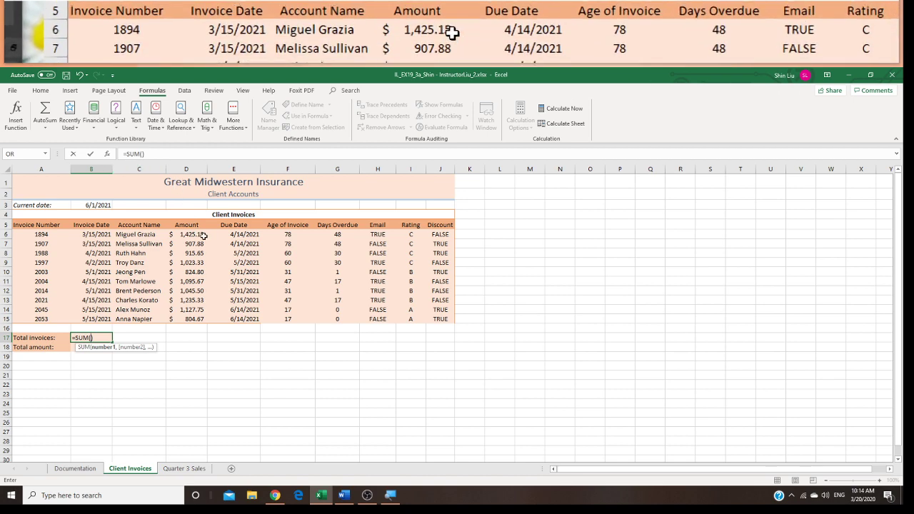
drag(189, 237, 196, 316)
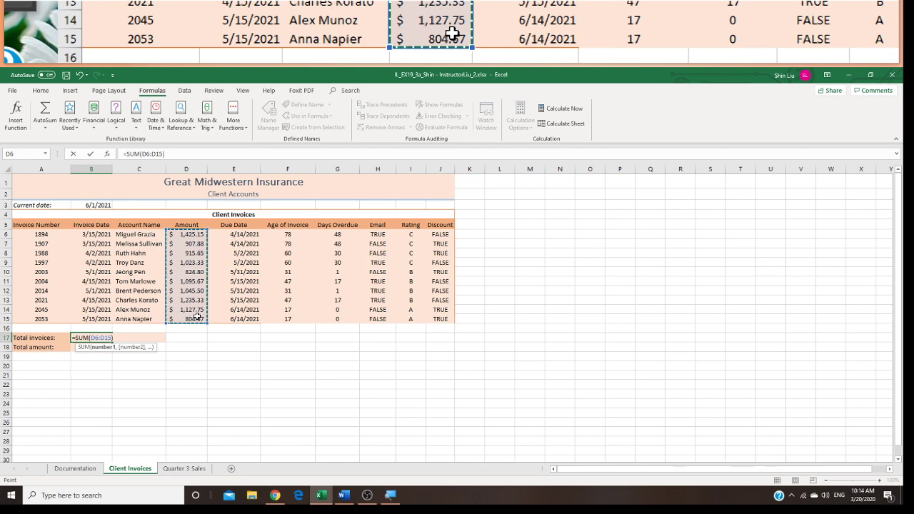
key(Return)
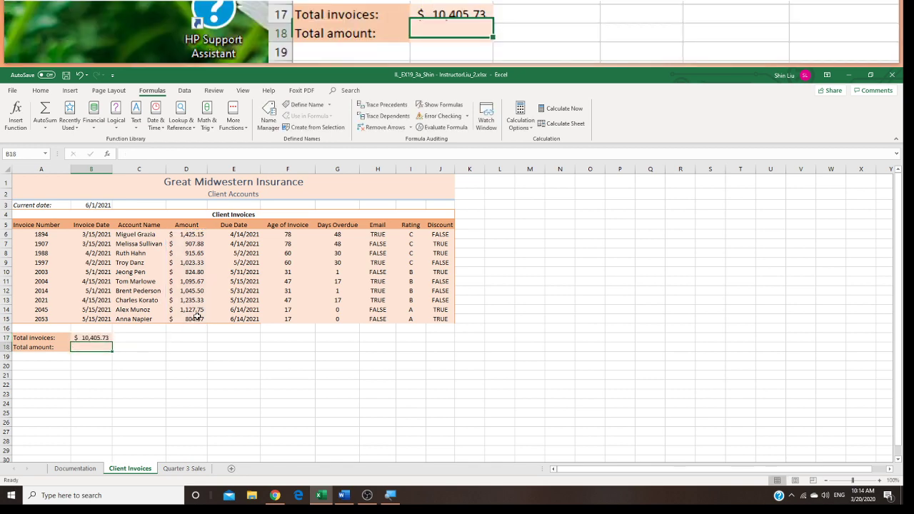
click(103, 338)
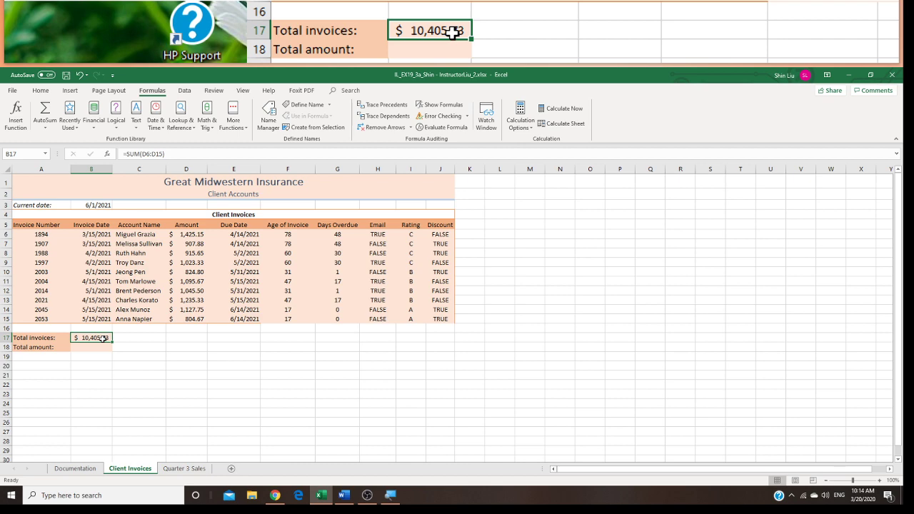
click(127, 154)
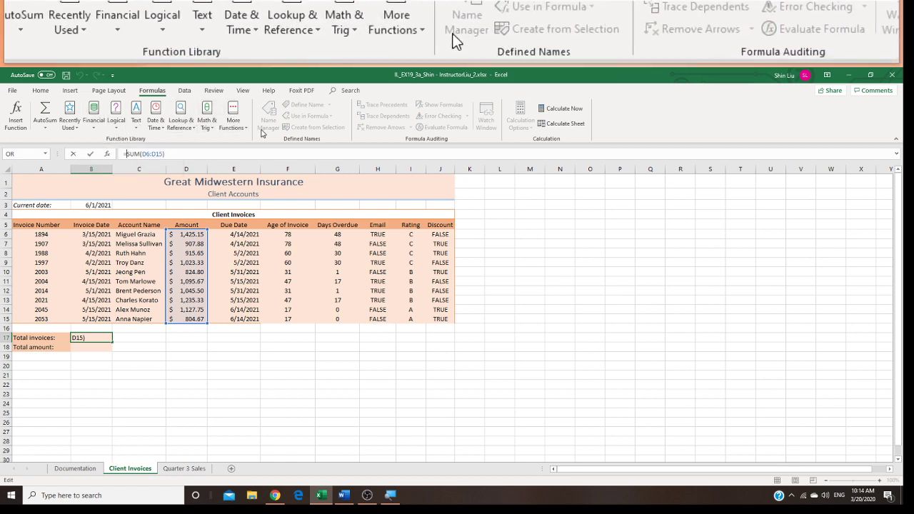
click(208, 125)
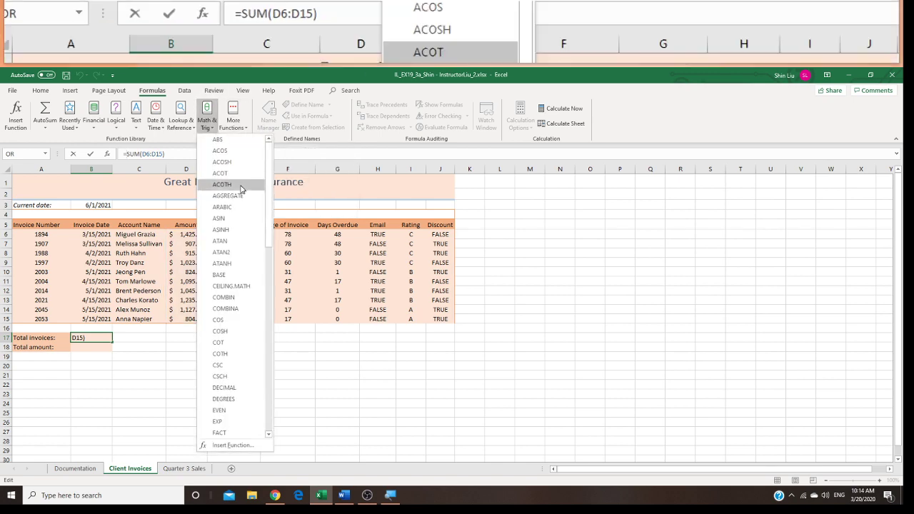
drag(271, 208, 276, 319)
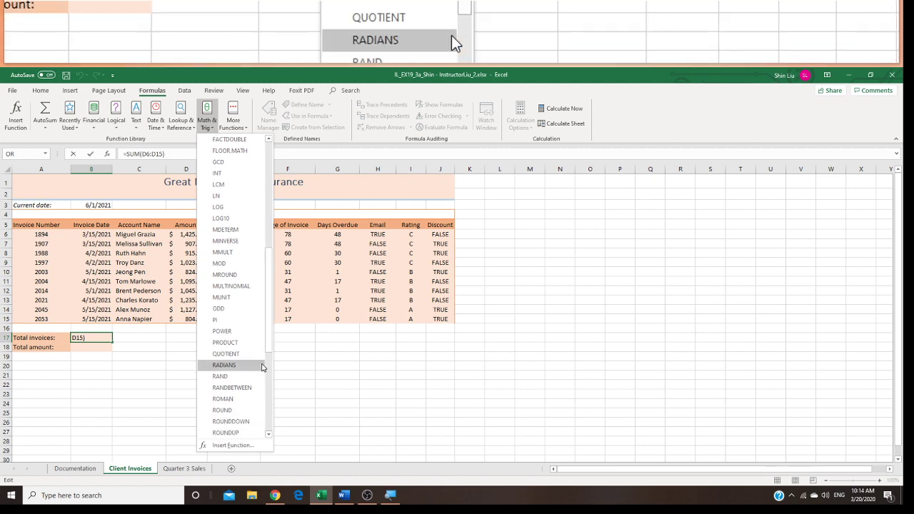
click(227, 412)
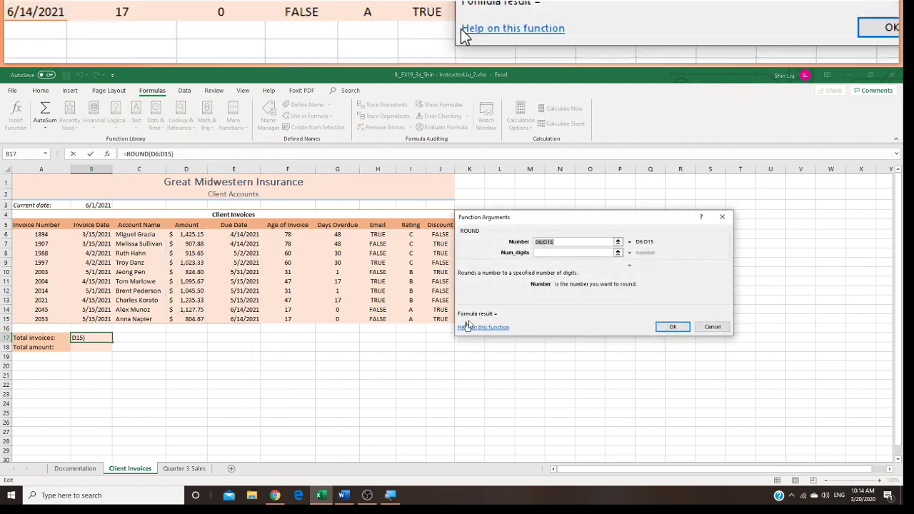
click(712, 327)
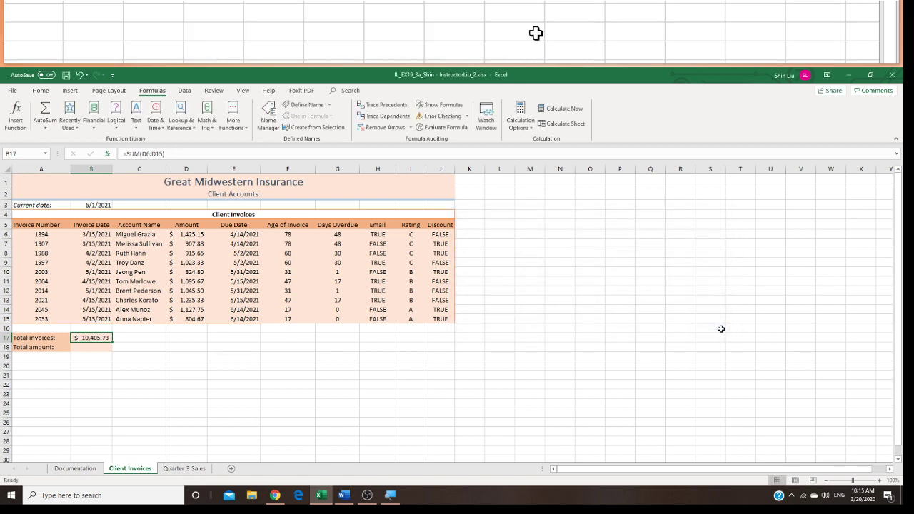
Step: Wrap the SUM formula in B17 in a ROUND function with 0 decimal digits, giving =ROUND(SUM(D6:D15),0)
click(177, 154)
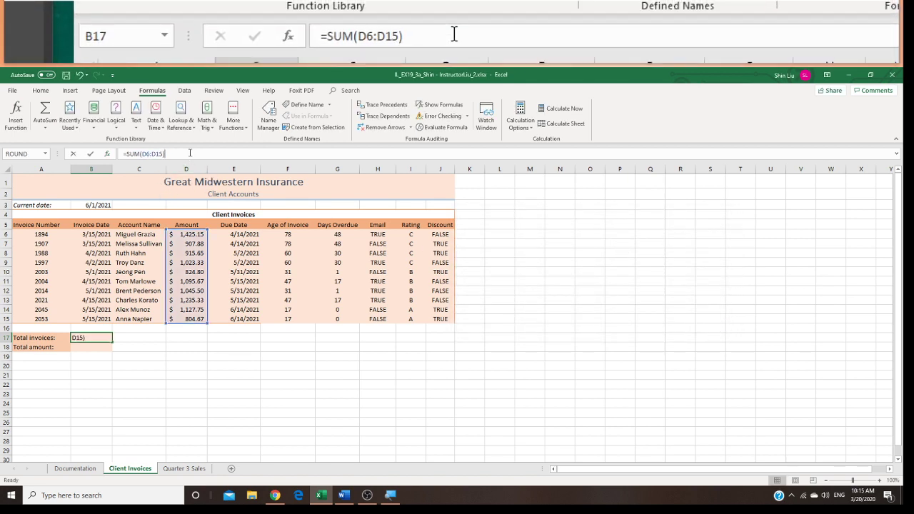
click(127, 154)
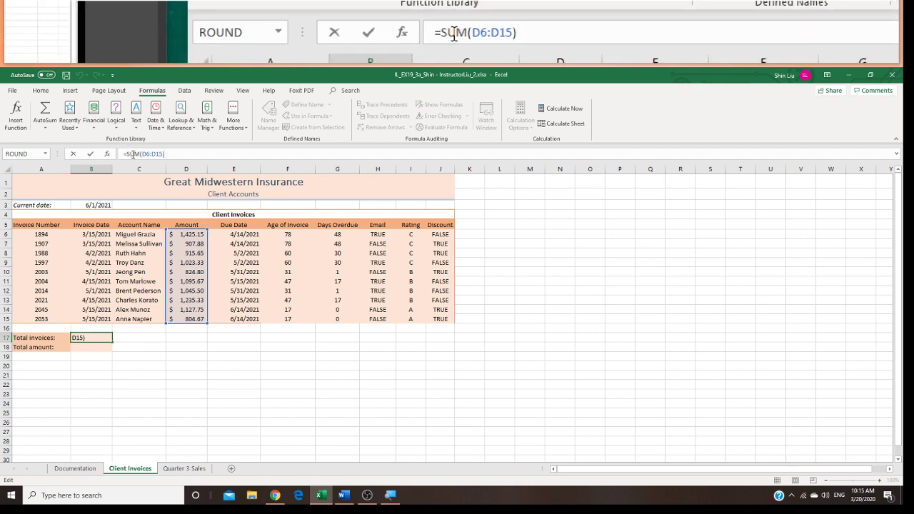
text(()
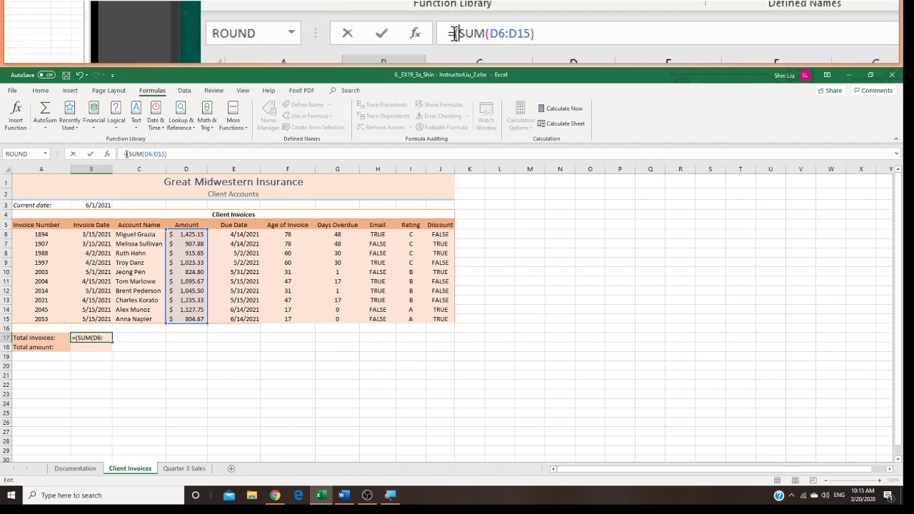
key(Home)
key(Right)
text(roun)
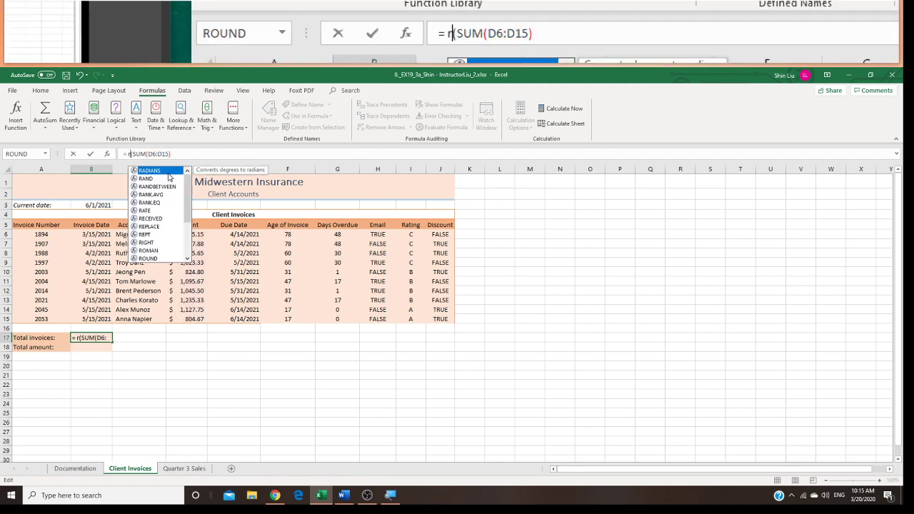
text(d()
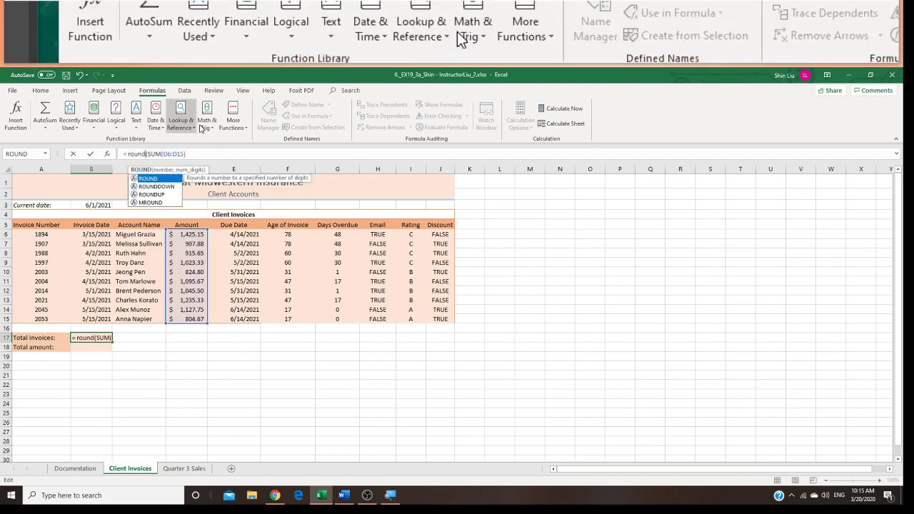
key(End)
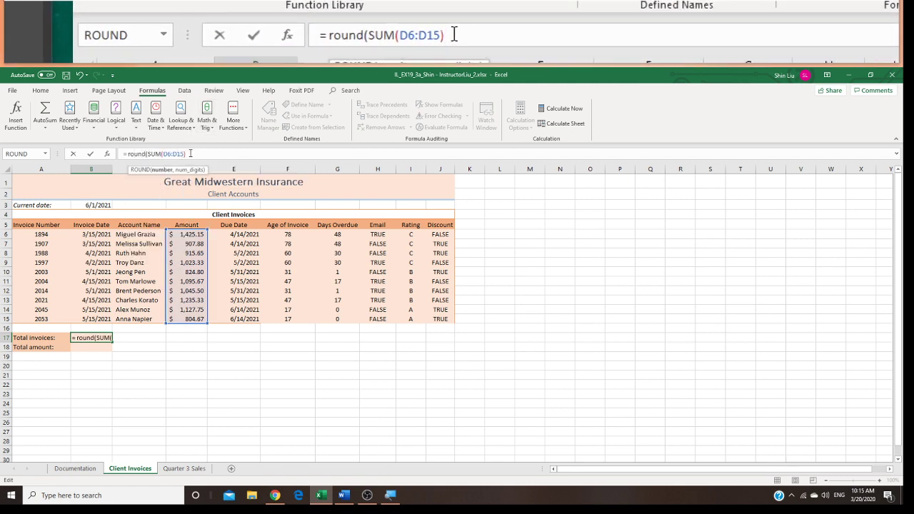
text(,0)
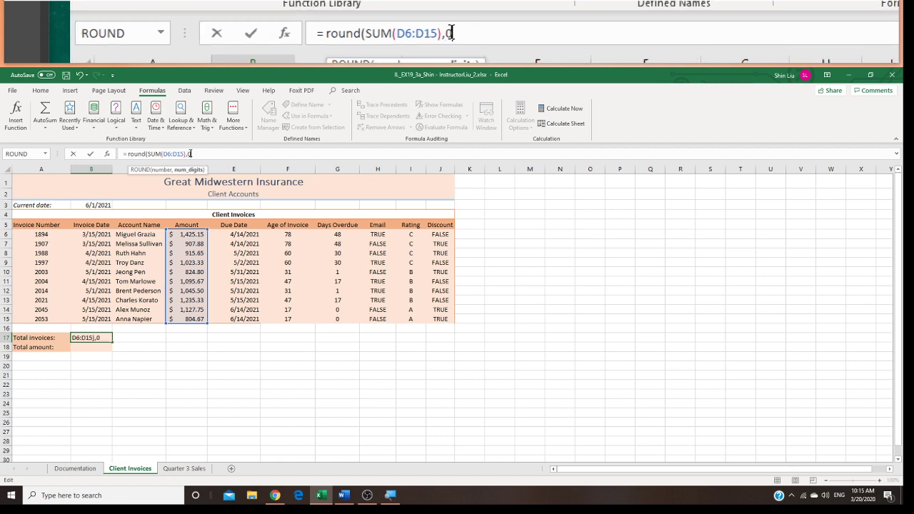
text())
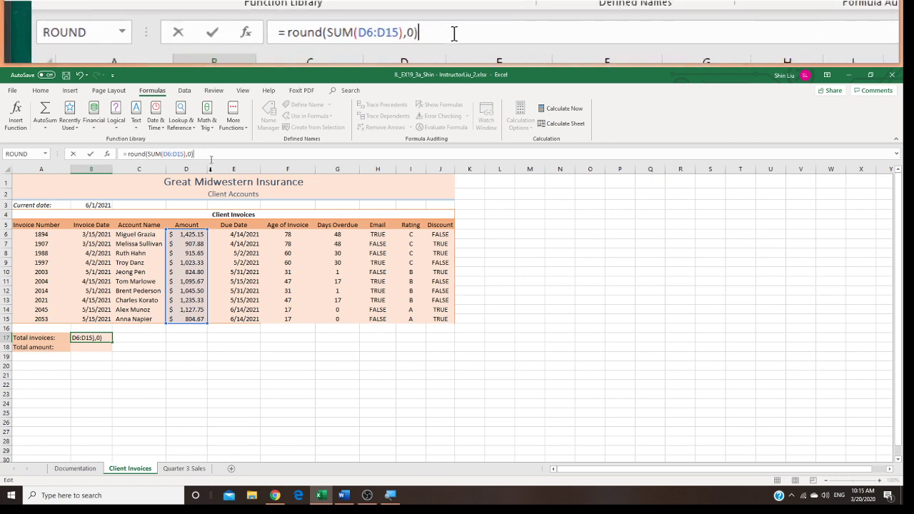
key(Return)
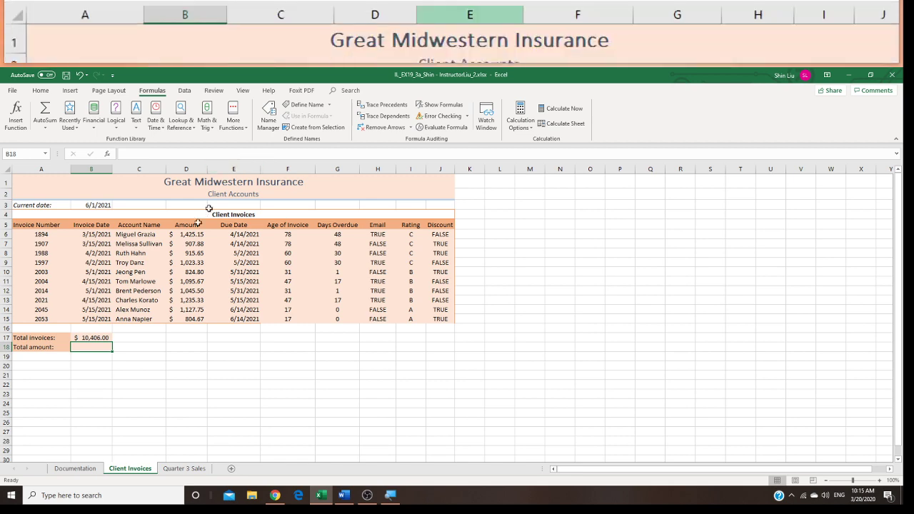
Step: Move the rounded sum formula from B17 to cell B18 beside Total amount
click(95, 338)
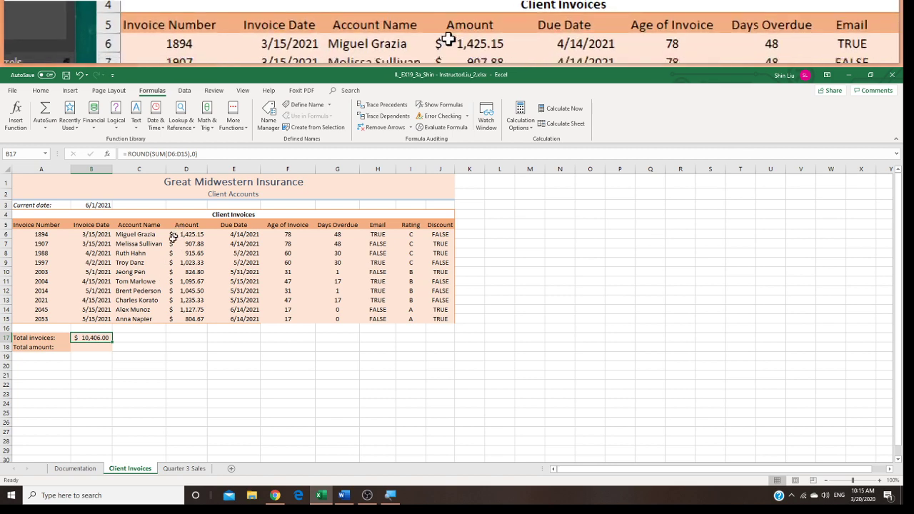
click(95, 236)
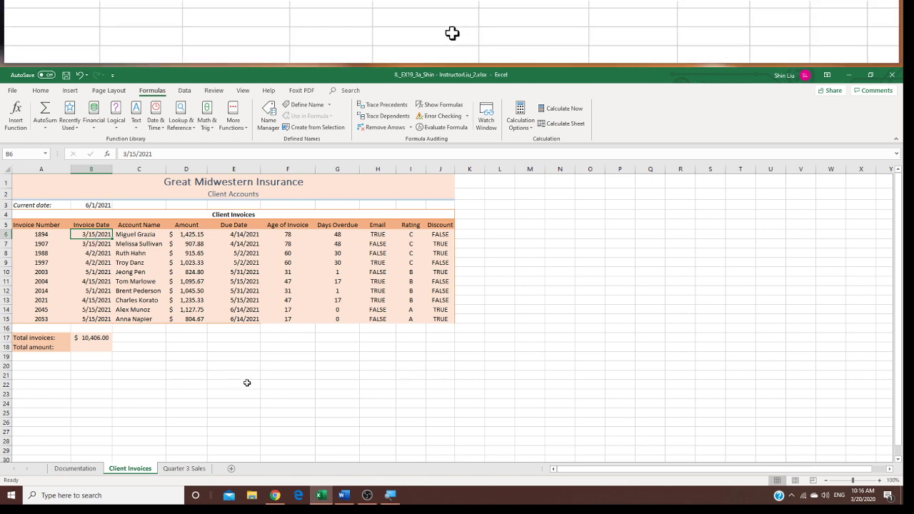
click(93, 340)
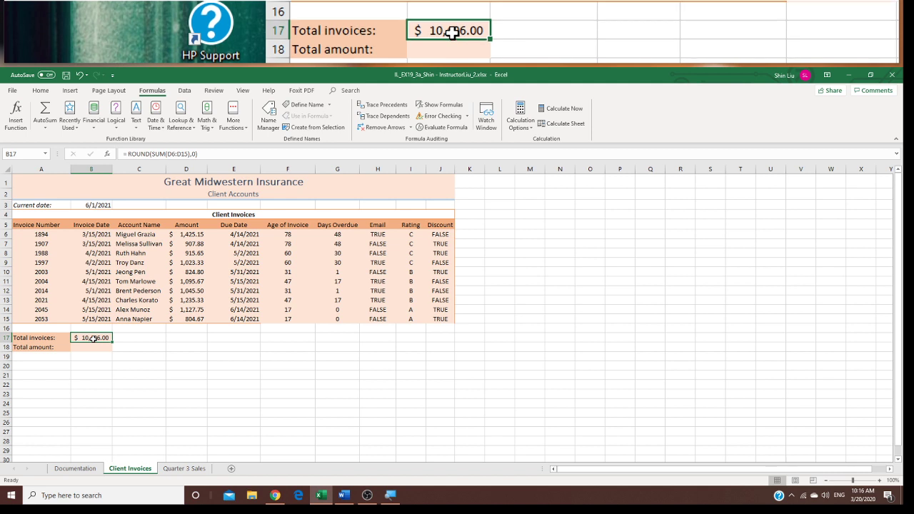
key(ctrl+c)
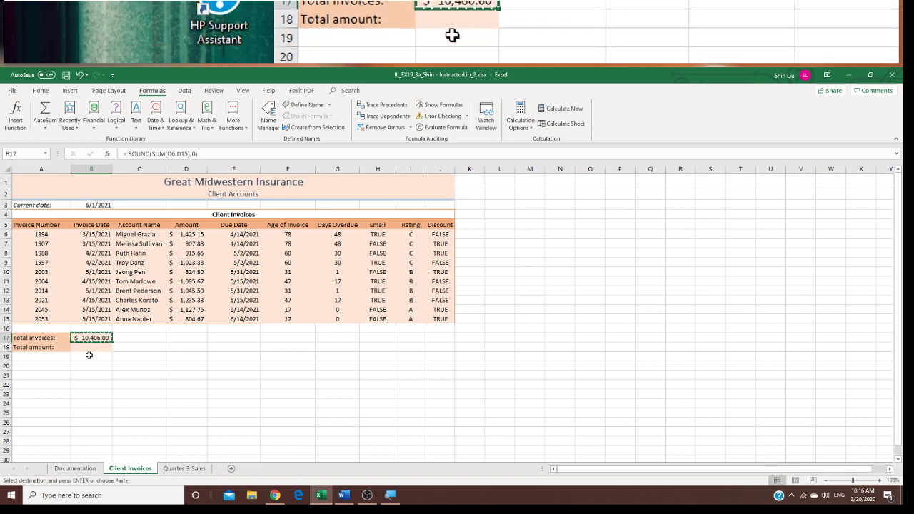
click(89, 348)
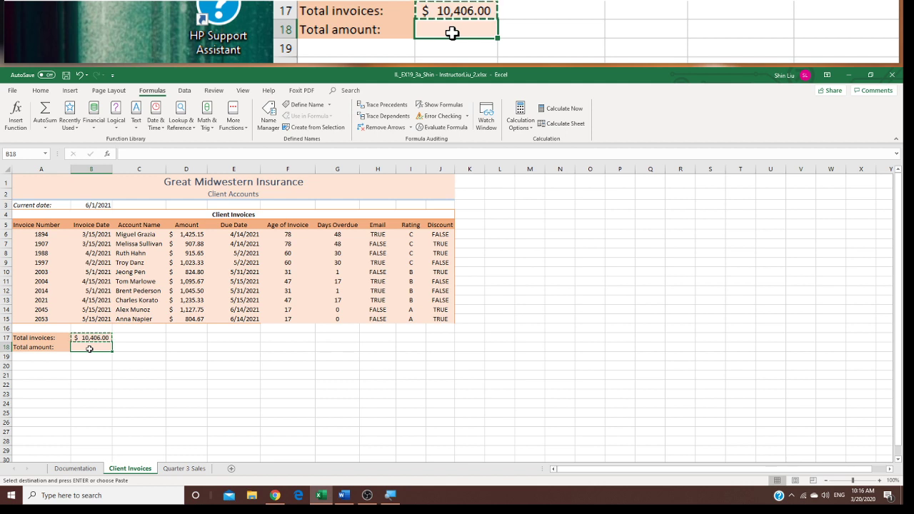
key(ctrl+v)
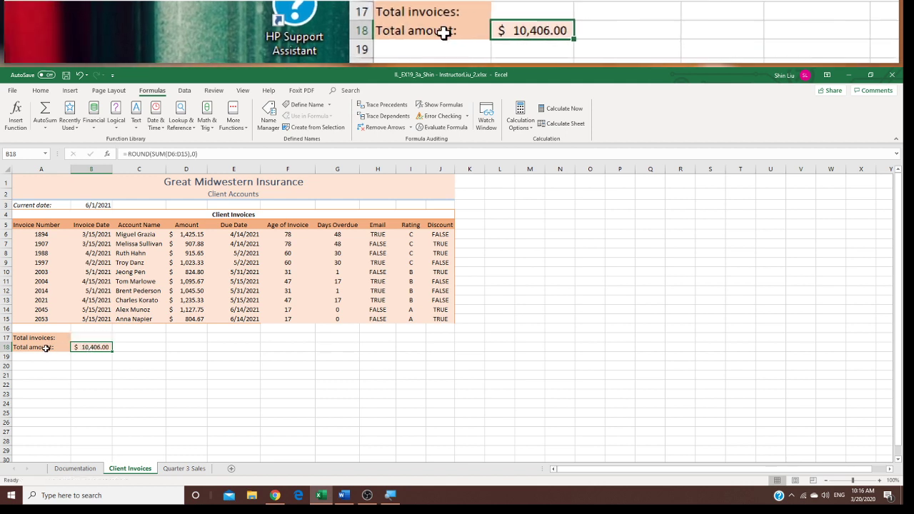
Step: Count the invoice numbers in A6:A15 with a COUNT function in cell B17 beside Total invoices
click(92, 336)
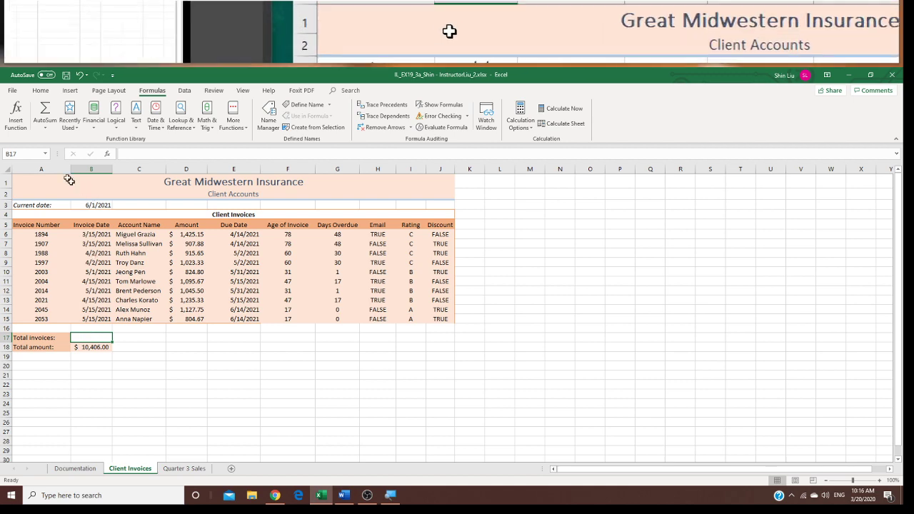
click(45, 128)
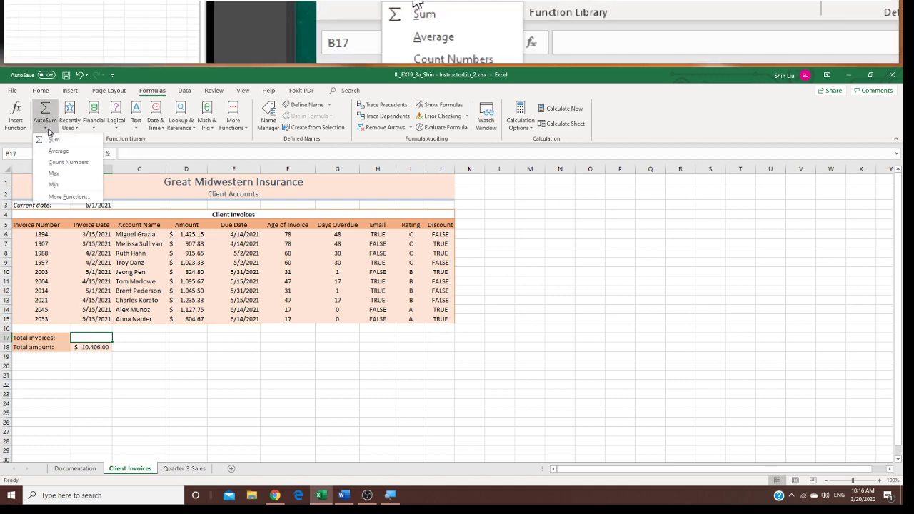
click(68, 163)
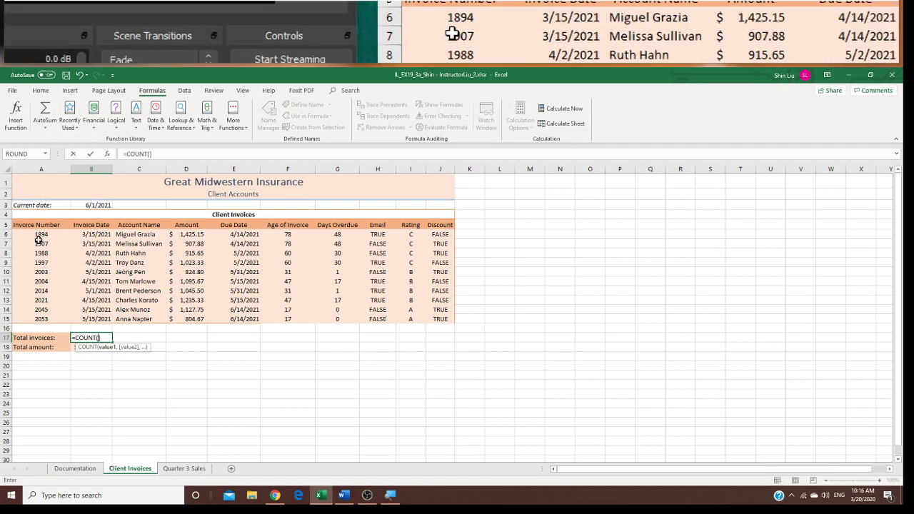
drag(41, 235, 40, 319)
key(Return)
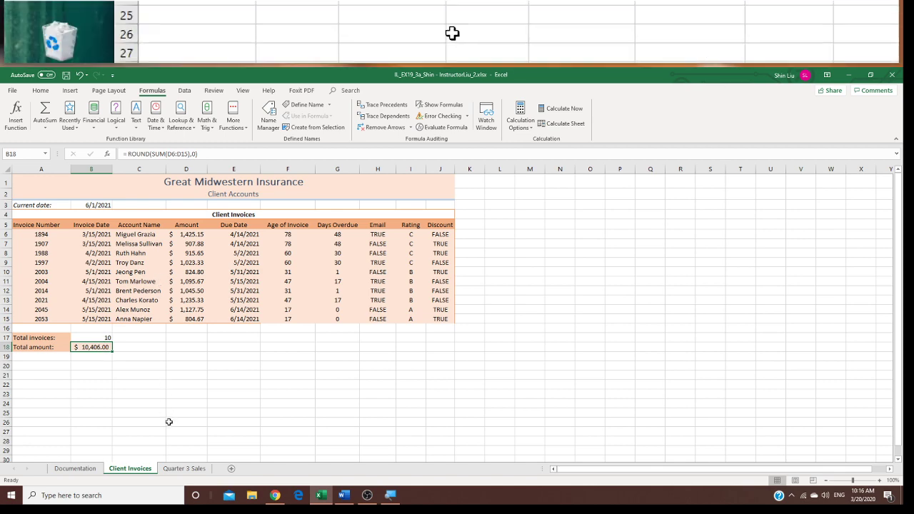
Step: On the Quarter 3 Sales sheet, apply the Accounting number format to the amounts in B6:B11
click(187, 469)
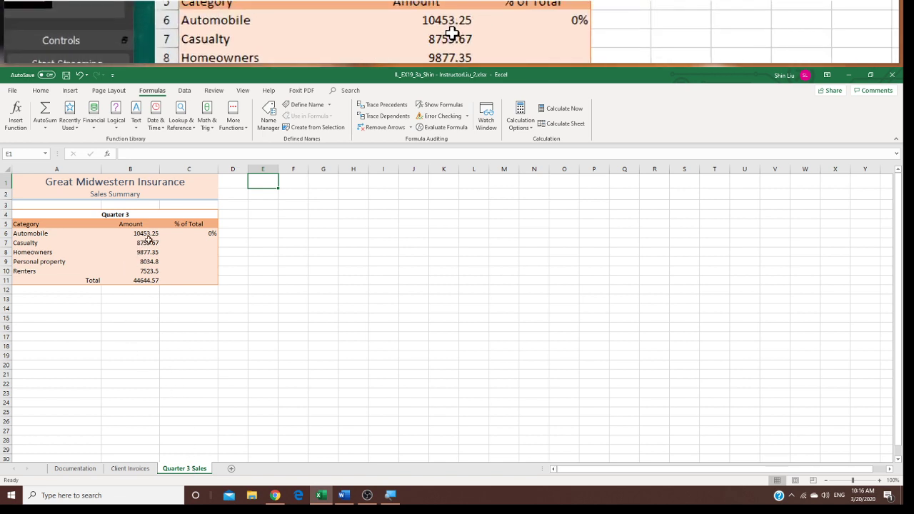
drag(146, 234, 156, 282)
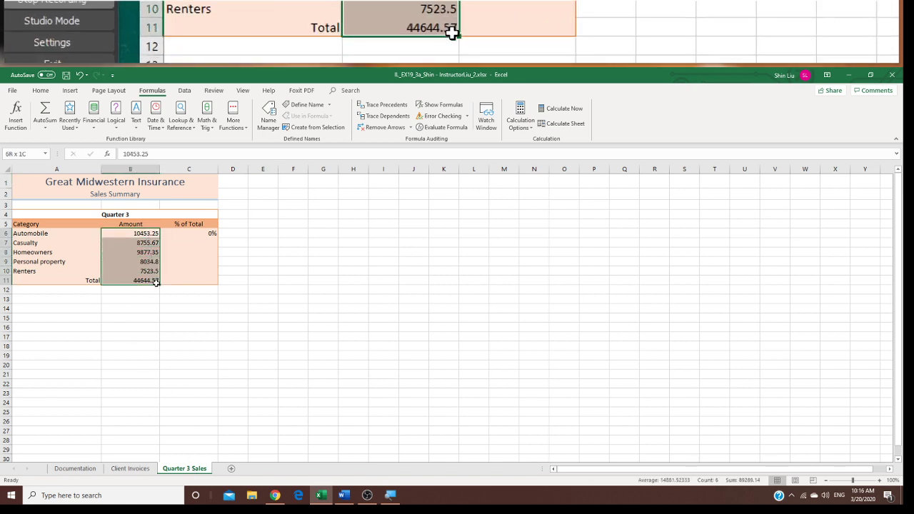
click(41, 91)
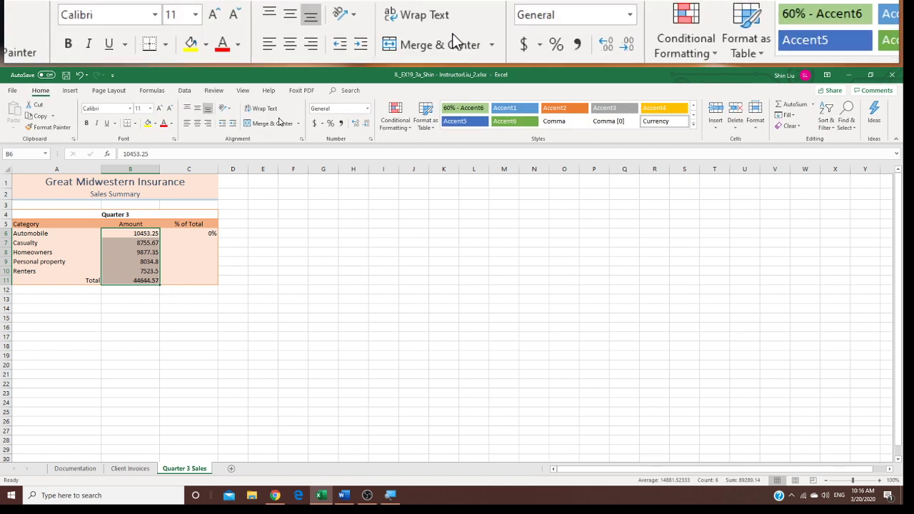
click(368, 108)
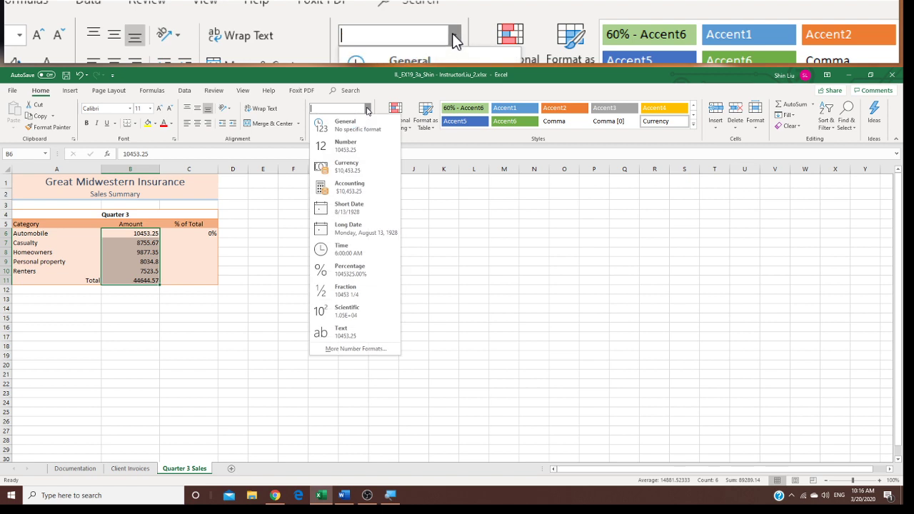
click(357, 188)
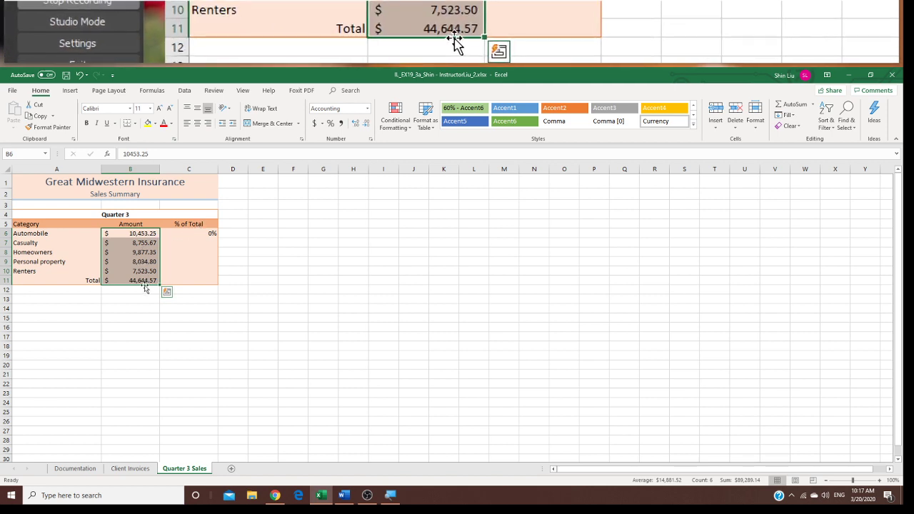
click(262, 280)
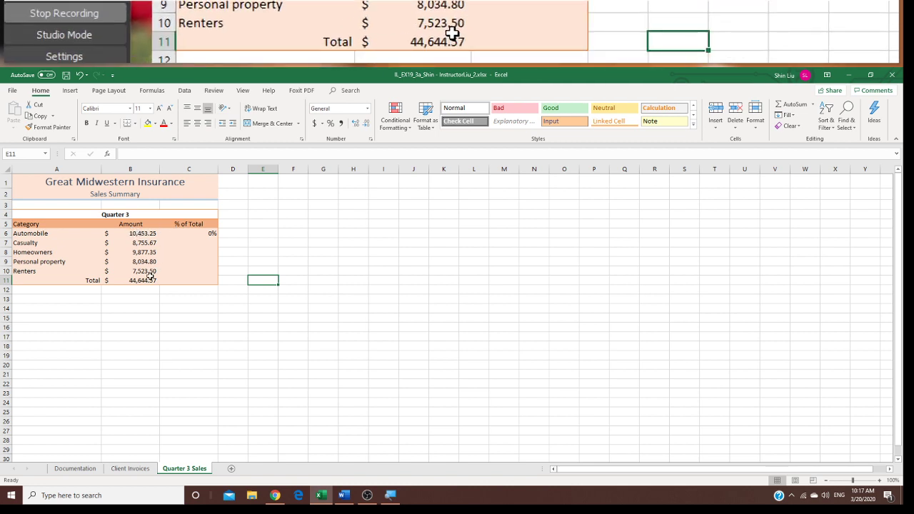
Step: Try to enter B6/$B$11 as the value argument of the IFERROR formula in C6, keeping "Incorrect" as the error value
click(205, 234)
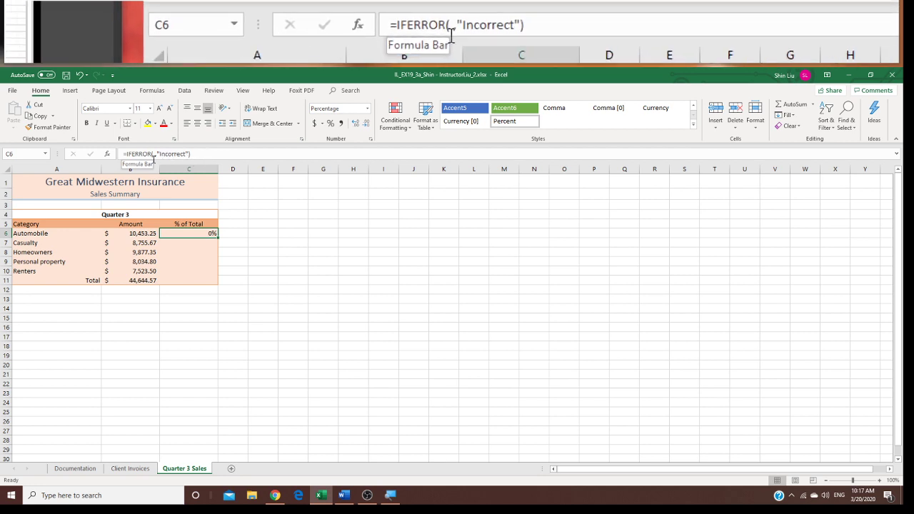
click(155, 154)
text(,)
click(245, 169)
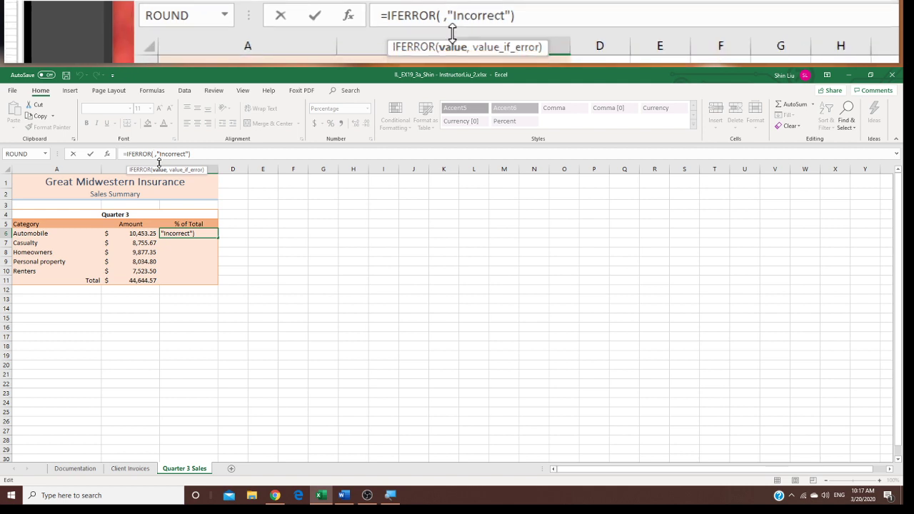
click(145, 234)
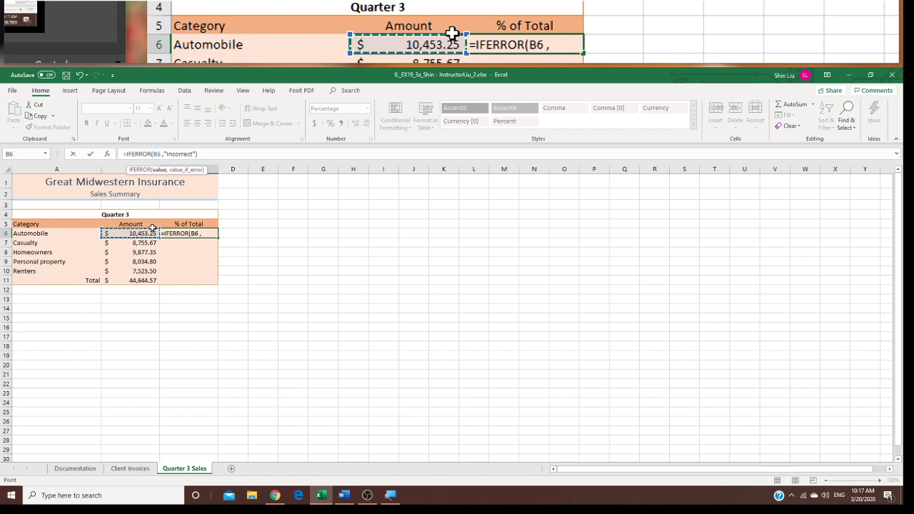
text(/)
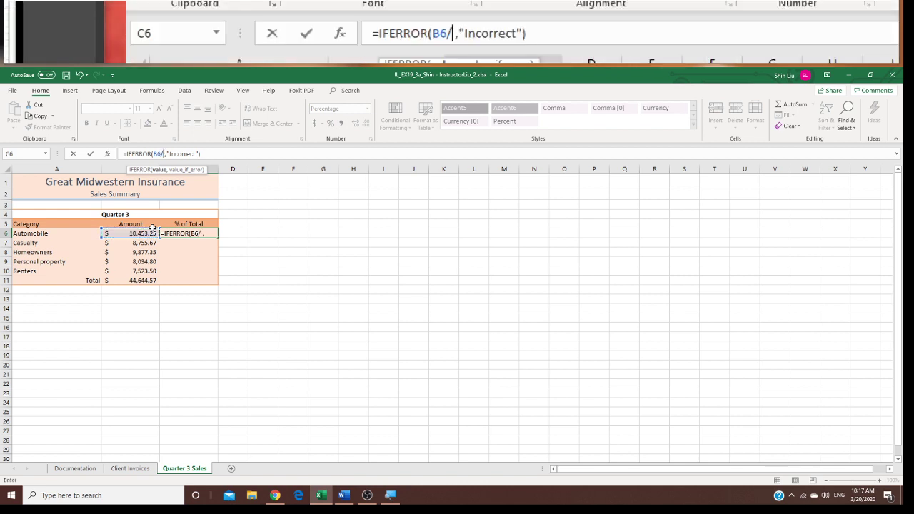
click(153, 281)
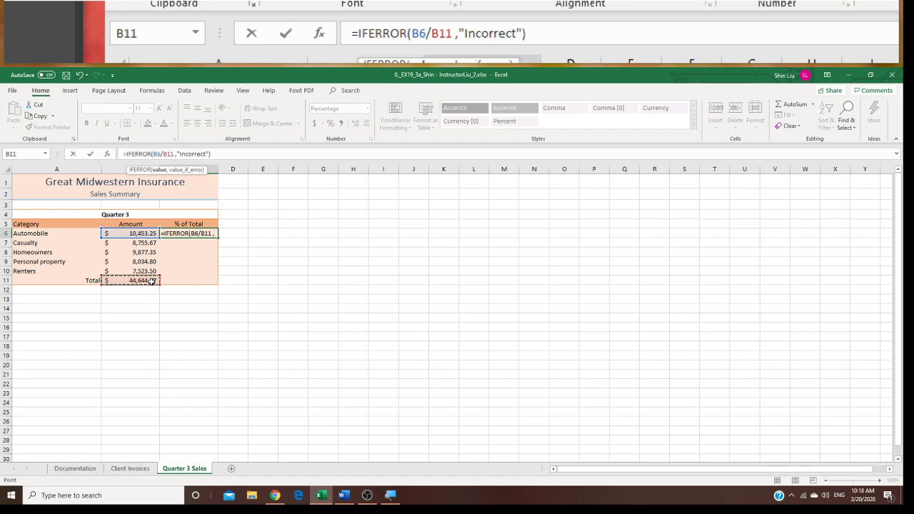
key(F4)
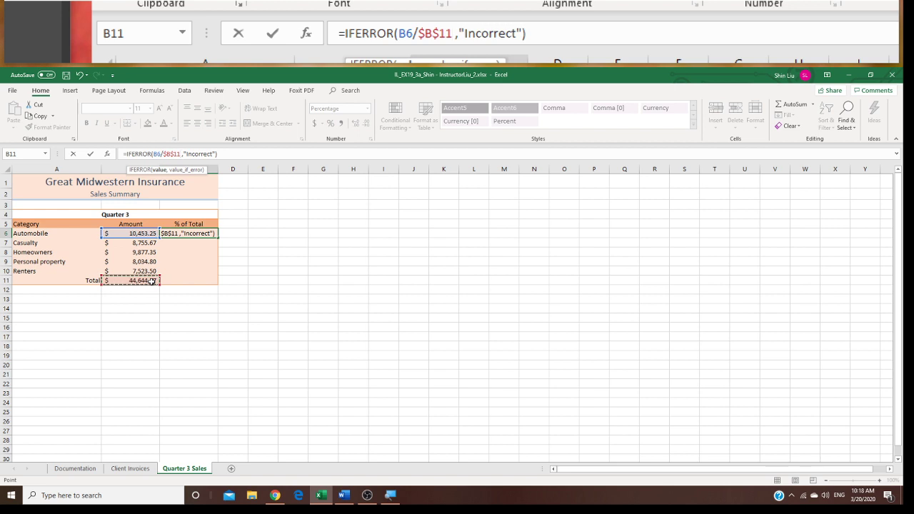
click(277, 230)
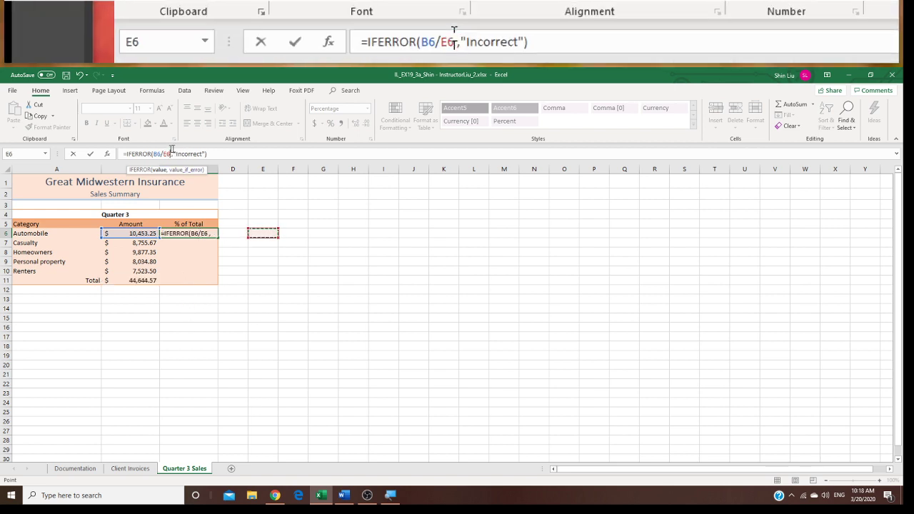
click(261, 153)
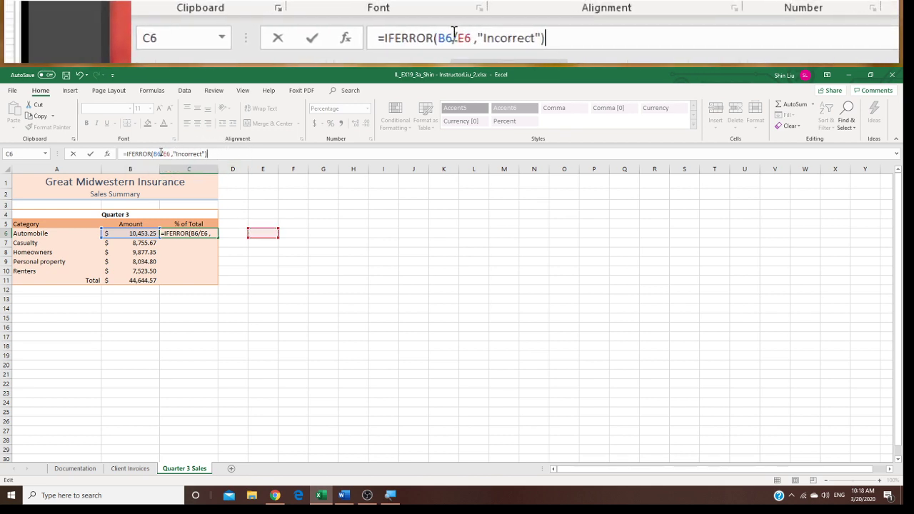
key(Return)
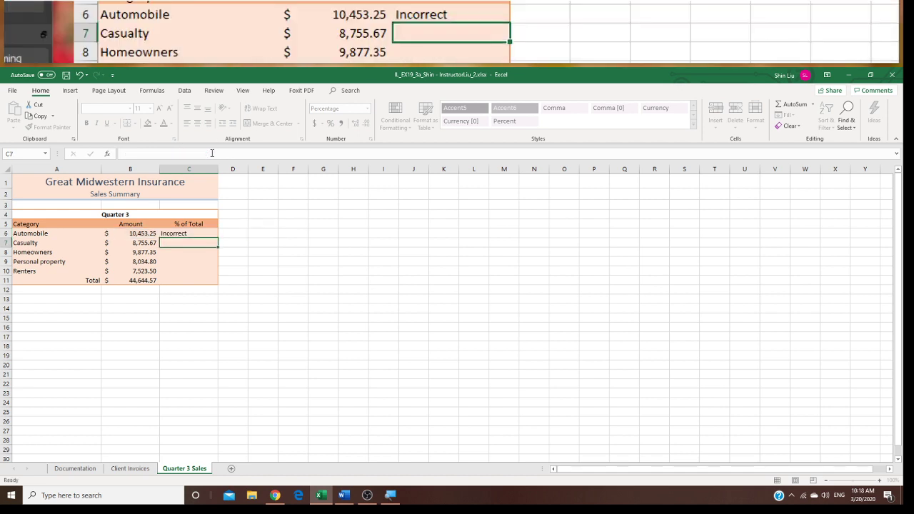
Step: Correct the formula in C6 to divide by the absolute total in parentheses, giving =IFERROR((B6/$B$11),"Incorrect")
click(192, 234)
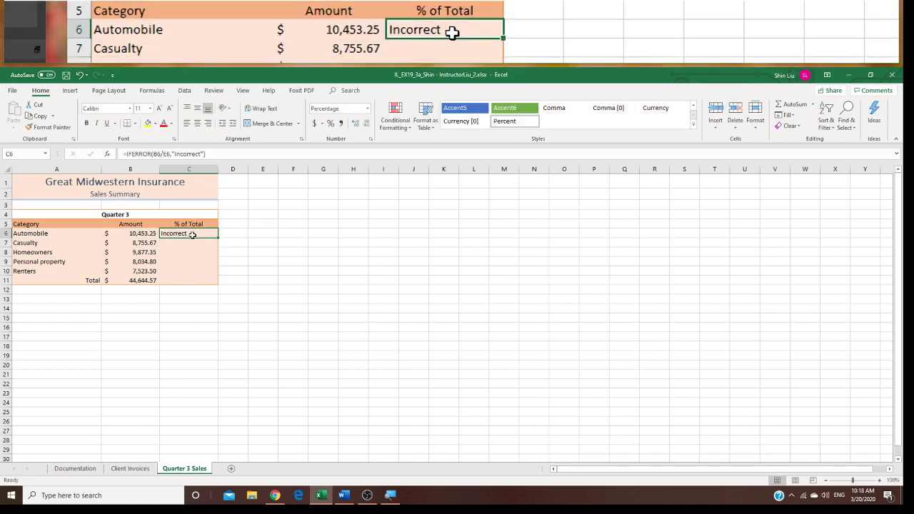
click(148, 234)
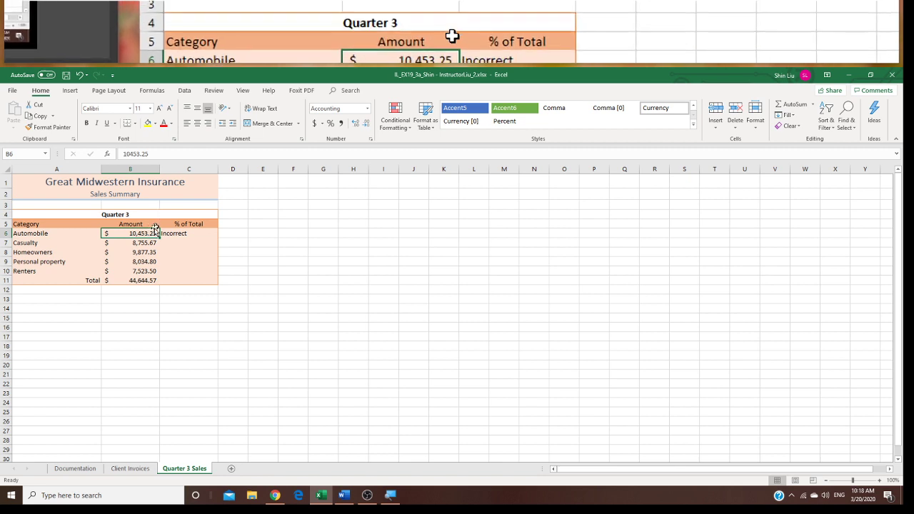
click(177, 234)
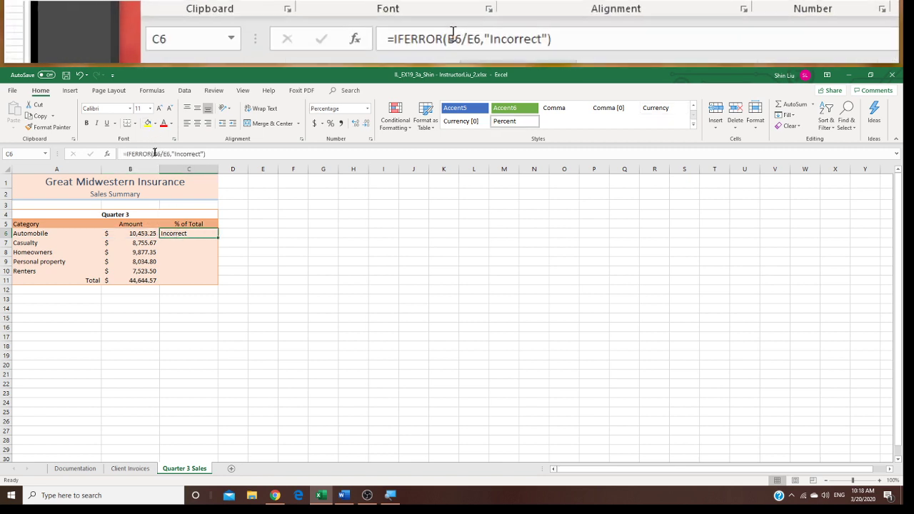
click(153, 154)
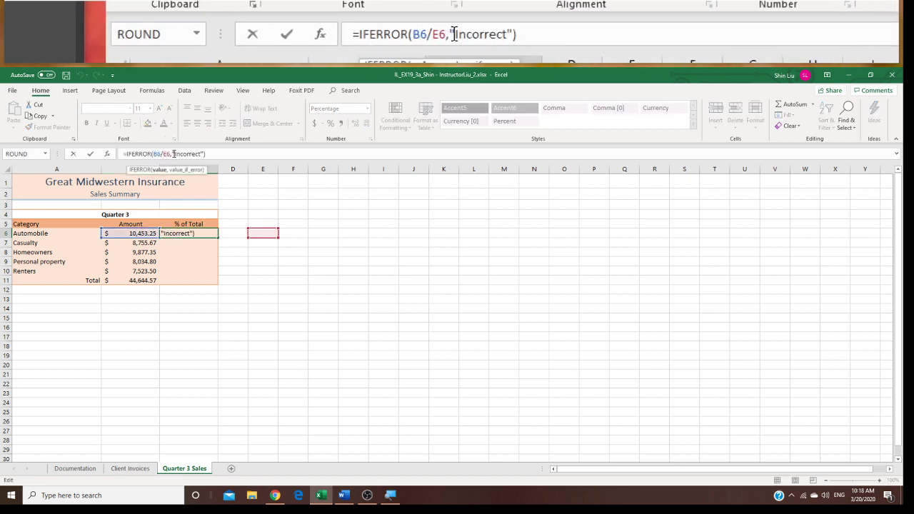
text(()
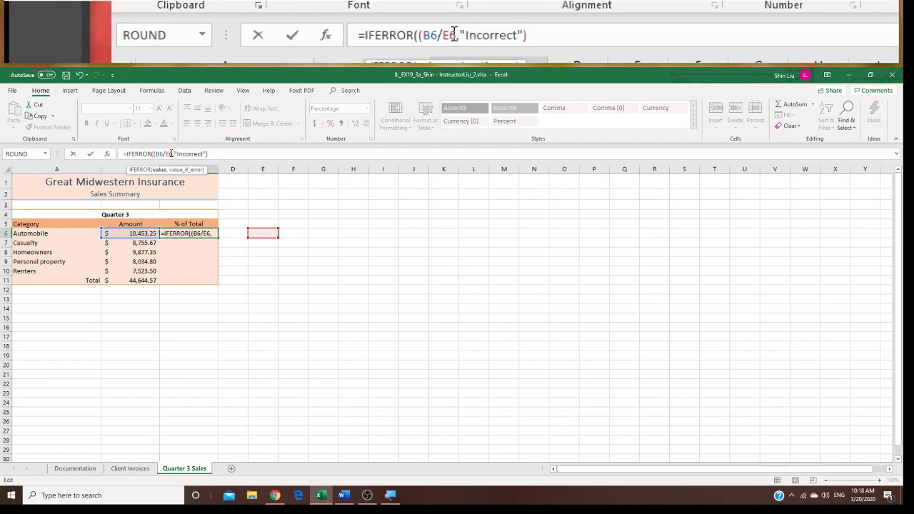
click(170, 153)
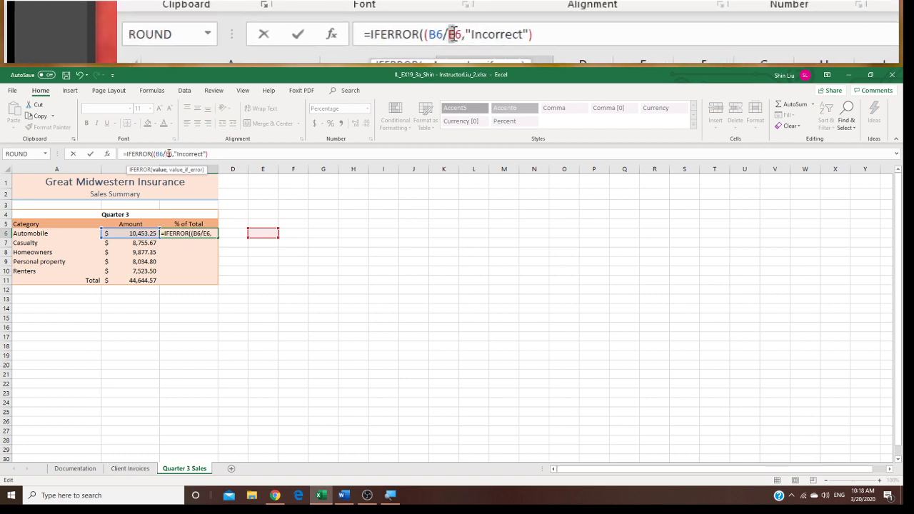
drag(172, 153, 166, 153)
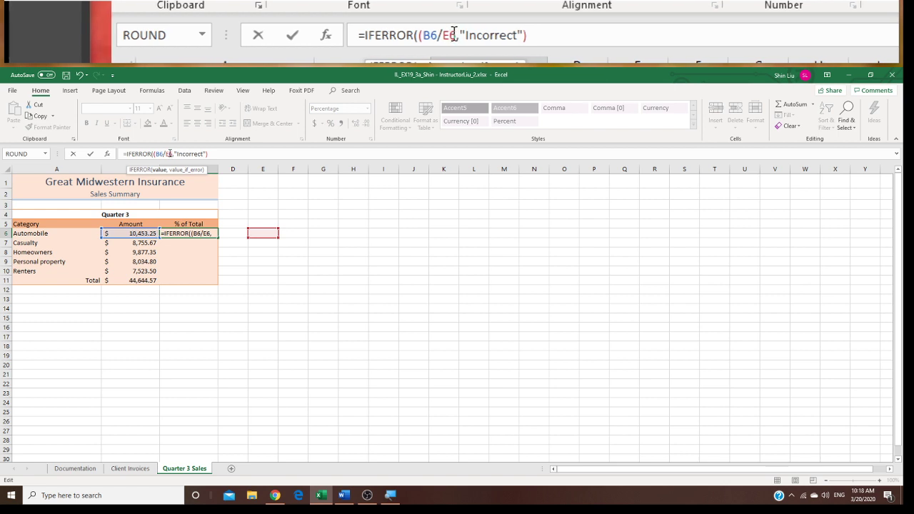
key(Delete)
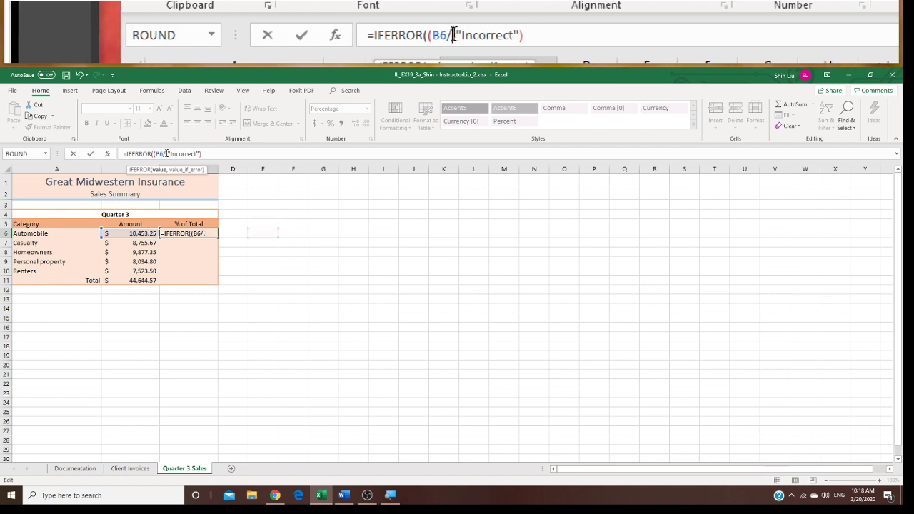
click(136, 281)
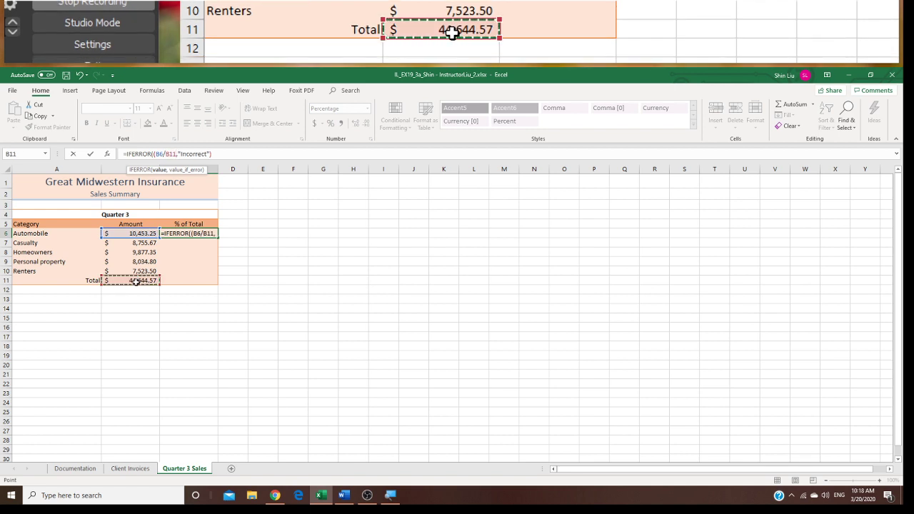
key(F4)
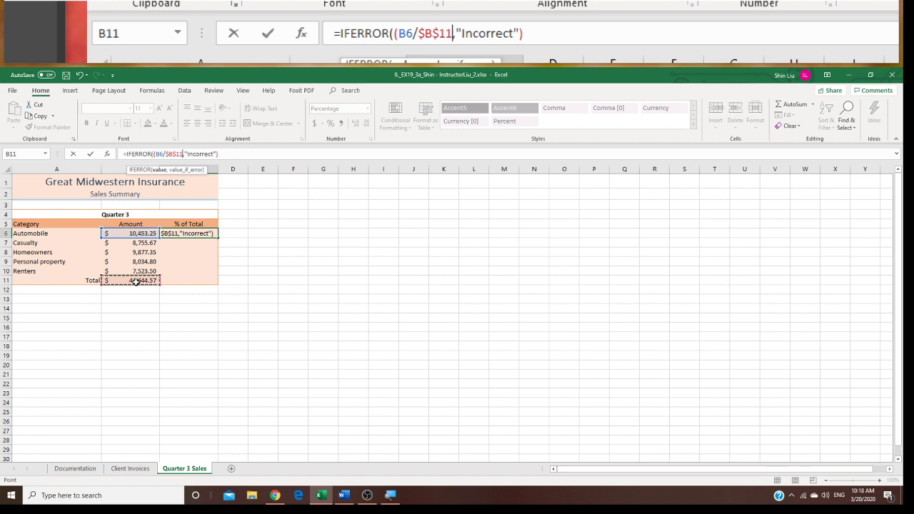
text())
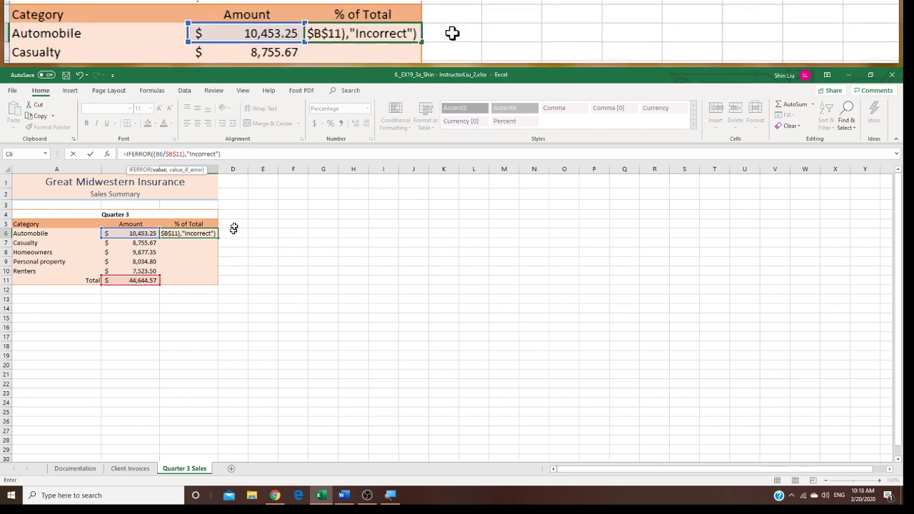
click(237, 154)
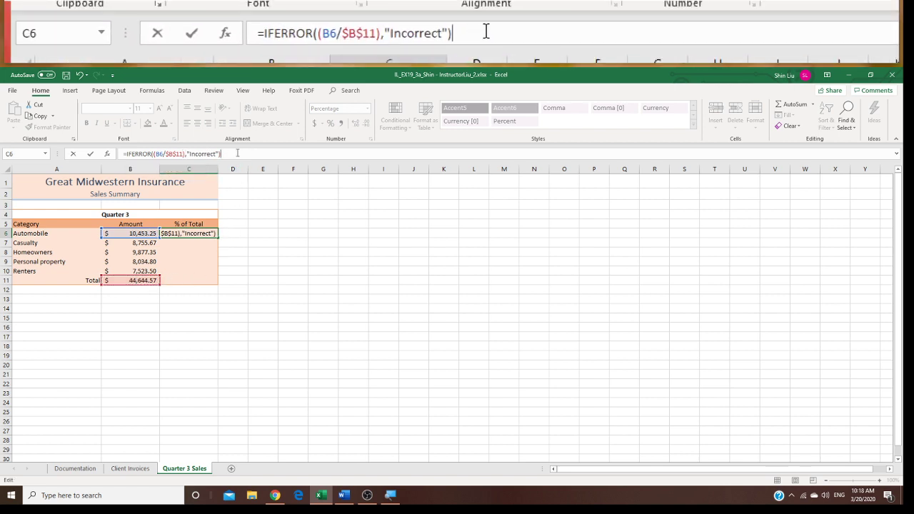
key(Return)
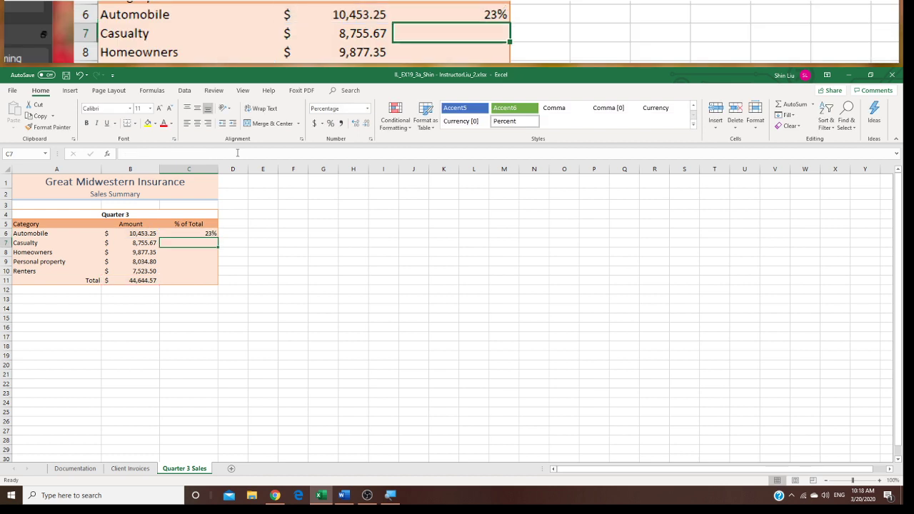
Step: Fill the % of Total formula from C6 down through C10 without including the Total row
click(204, 233)
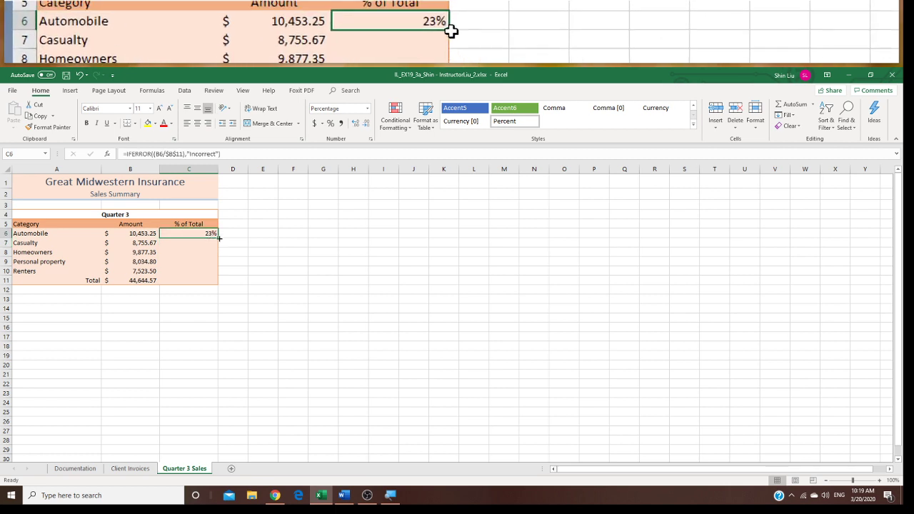
drag(219, 237, 219, 276)
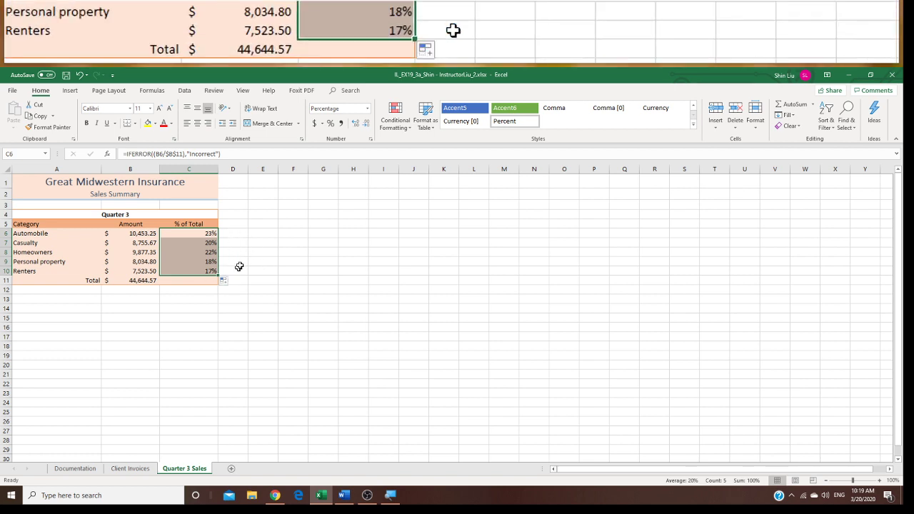
click(397, 233)
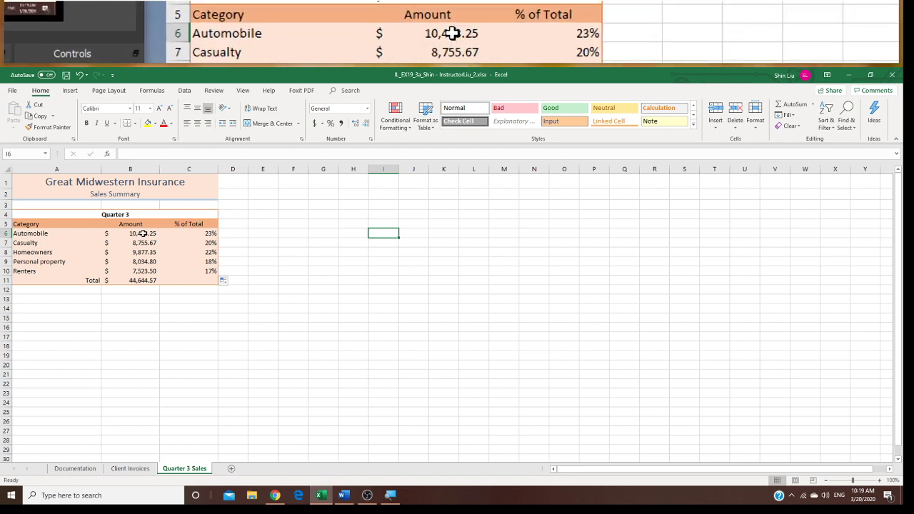
Step: Remove the inner parentheses from the formula in C6 so it reads =IFERROR(B6/$B$11,"Incorrect")
click(187, 235)
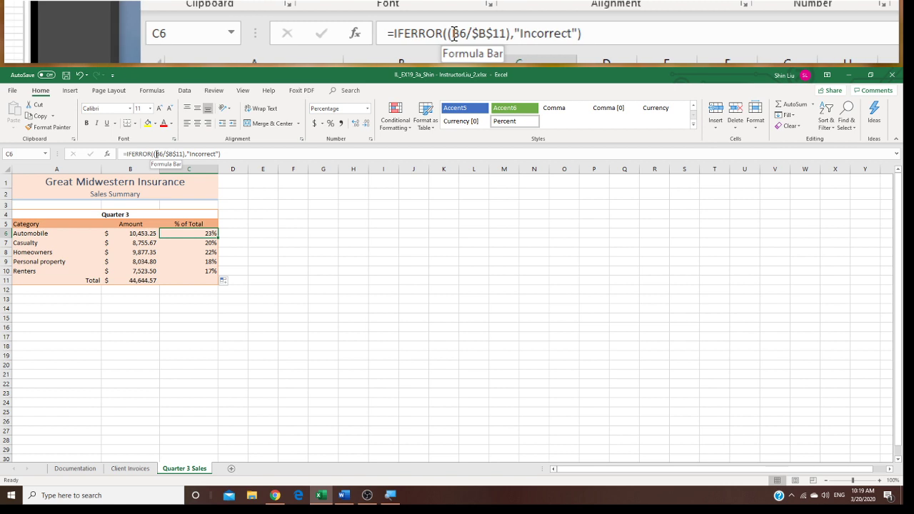
click(155, 154)
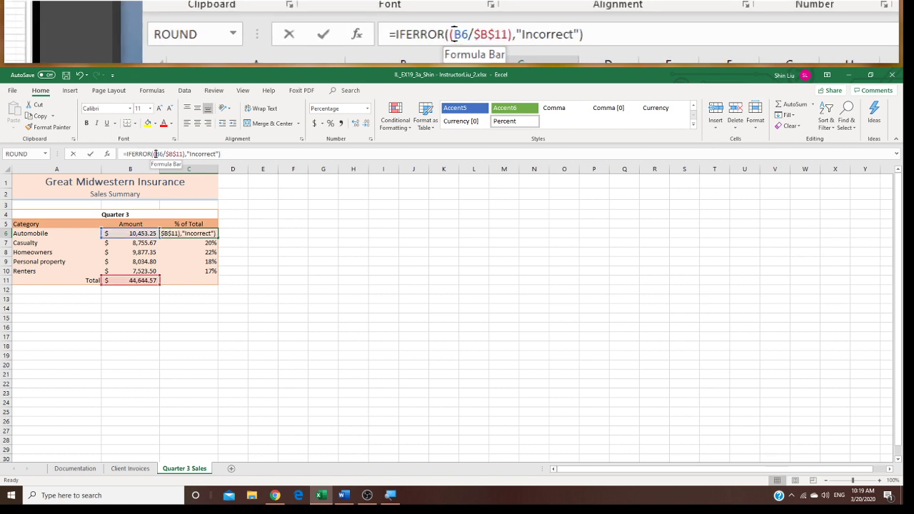
key(BackSpace)
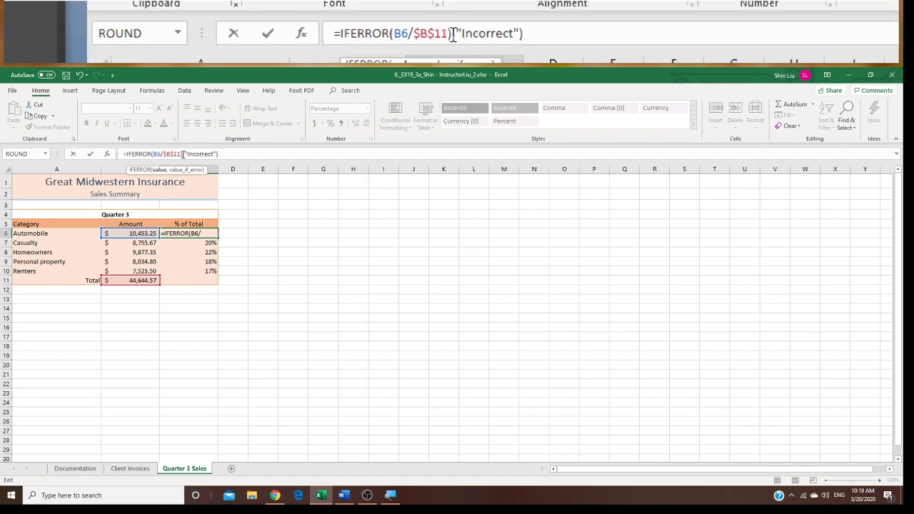
click(183, 153)
key(BackSpace)
text(,)
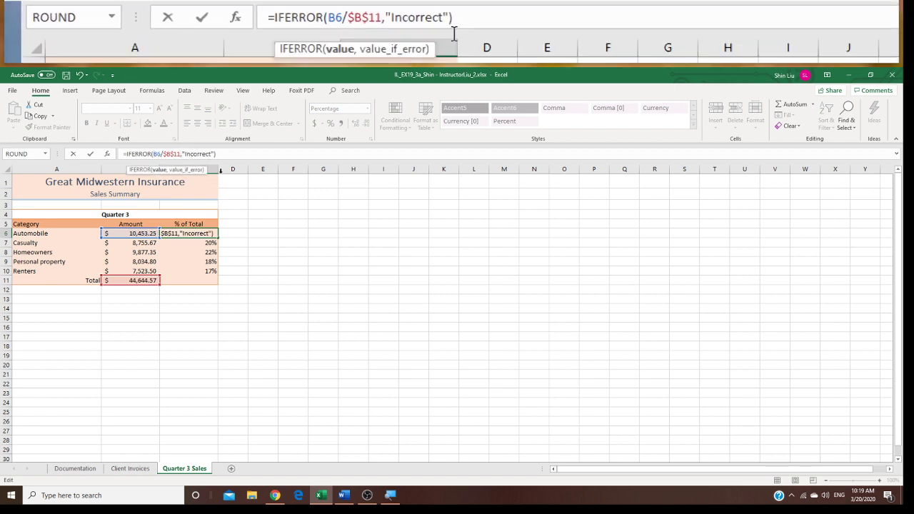
click(262, 232)
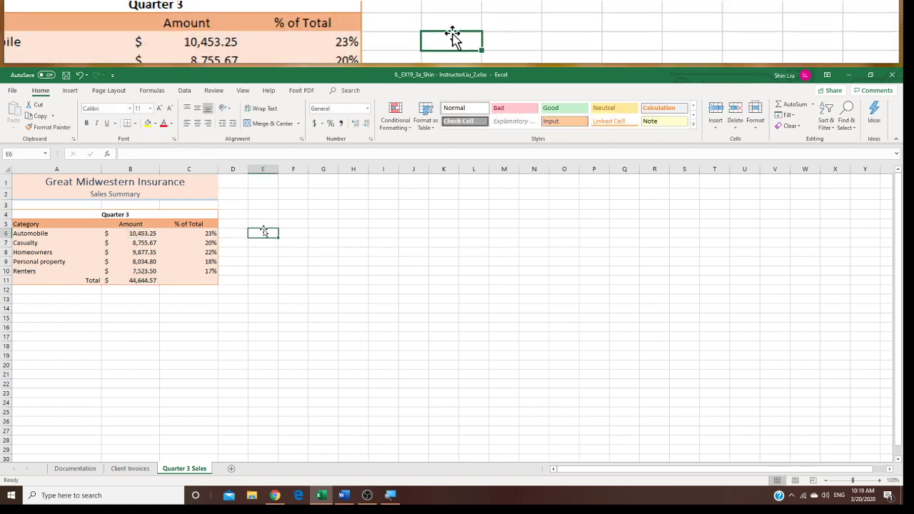
click(202, 233)
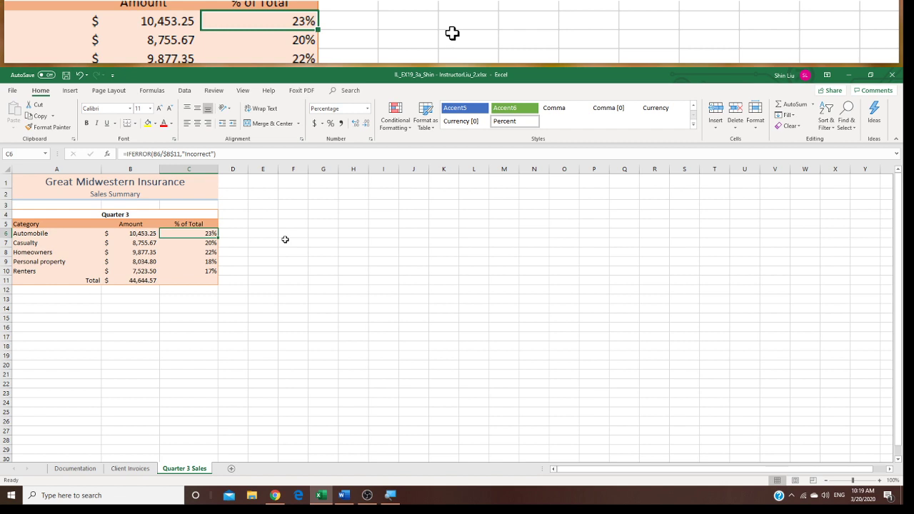
Step: Save the workbook under its existing name
click(12, 91)
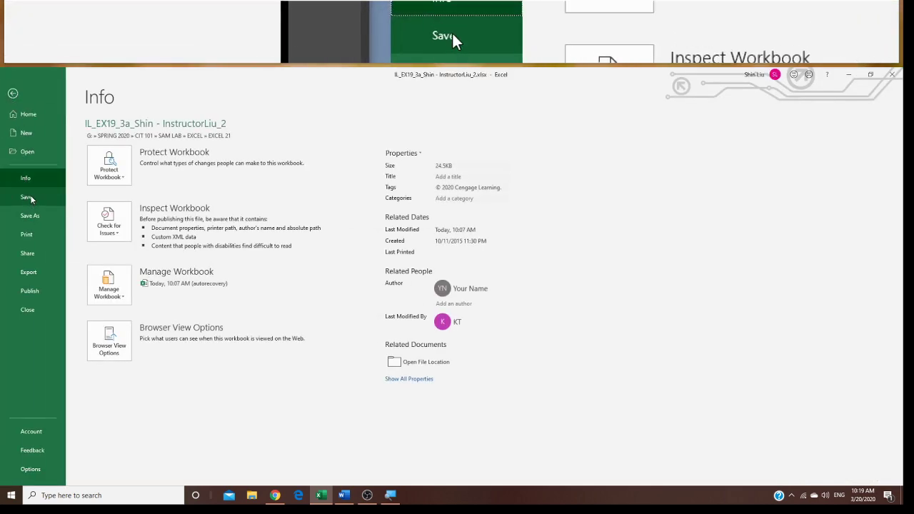
click(18, 197)
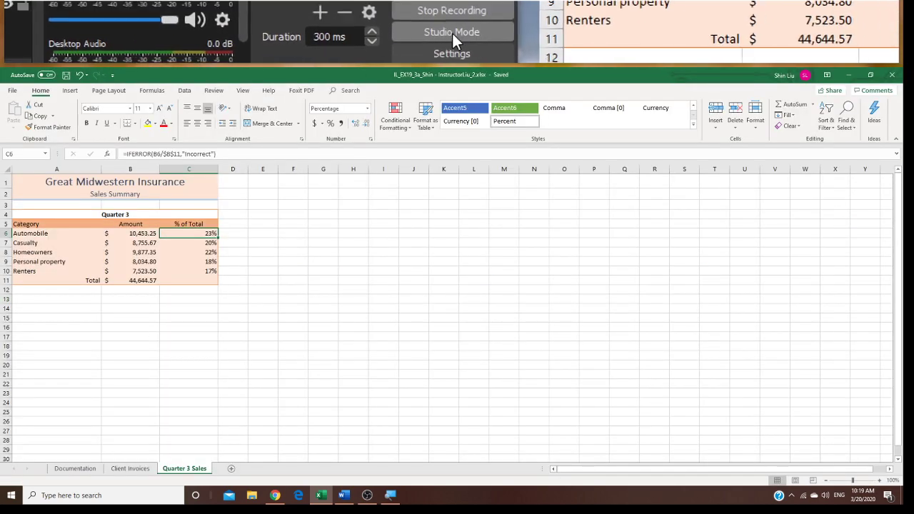